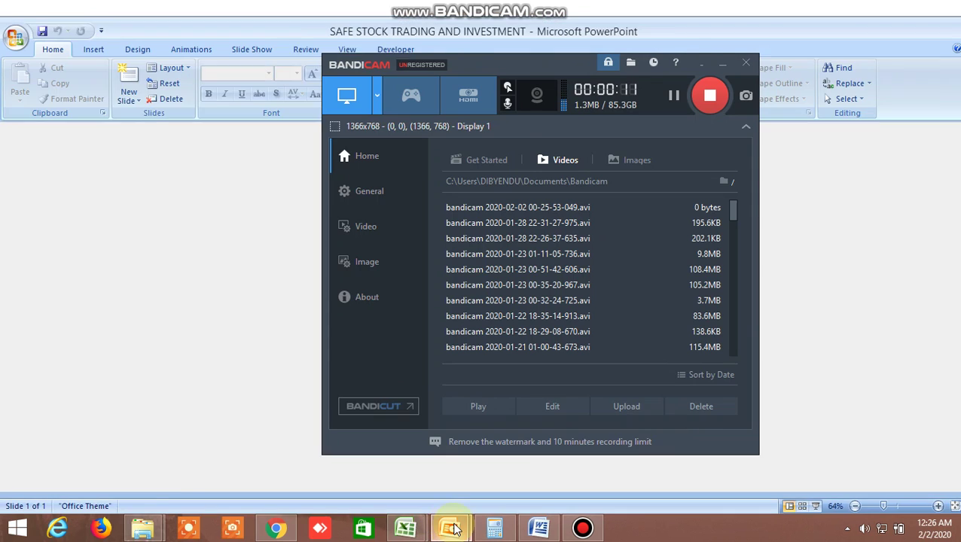
Switch to the SAFE STOCK TRADING AND INVESTMENT presentation in PowerPoint and minimize the Bandicam window
{"action": "mouse_move", "coordinate": [449, 527]}
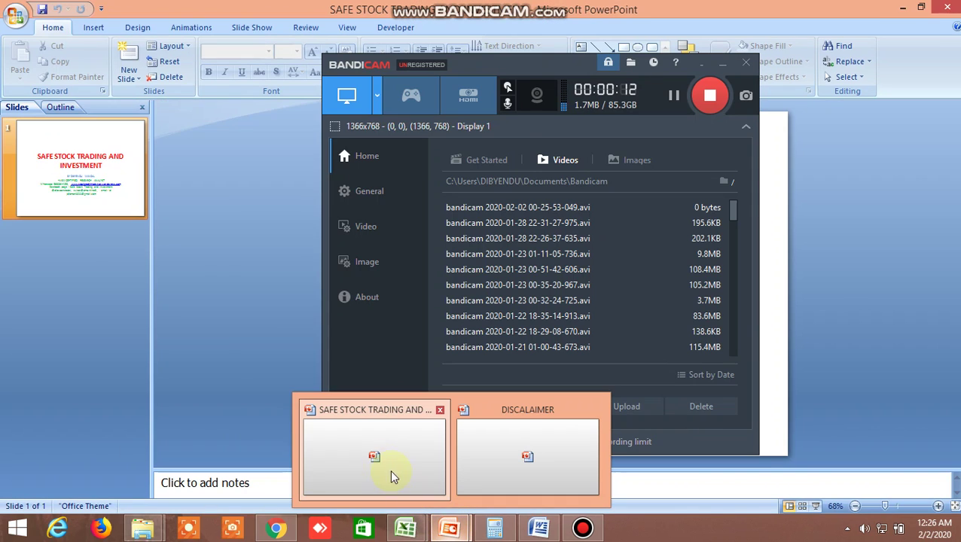
{"action": "left_click", "coordinate": [250, 311]}
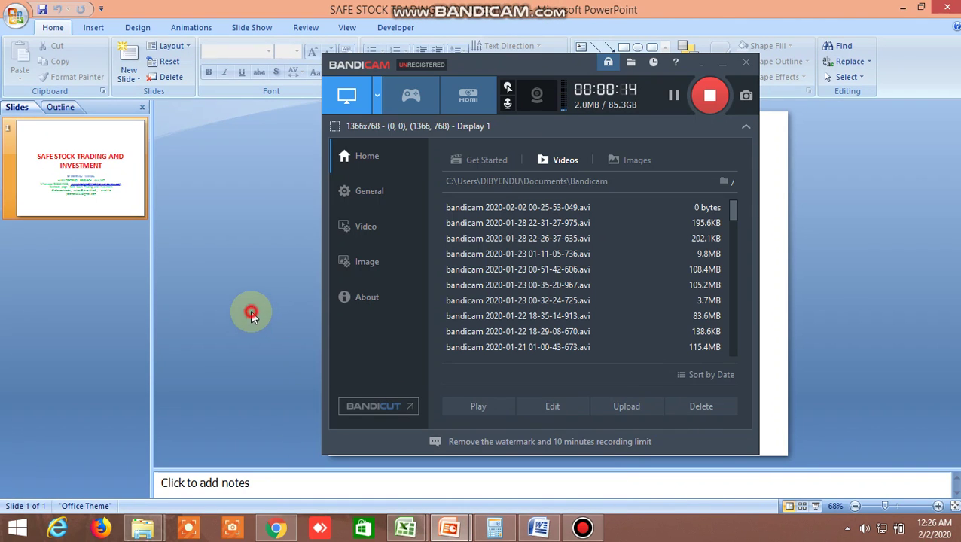
{"action": "left_click", "coordinate": [722, 64]}
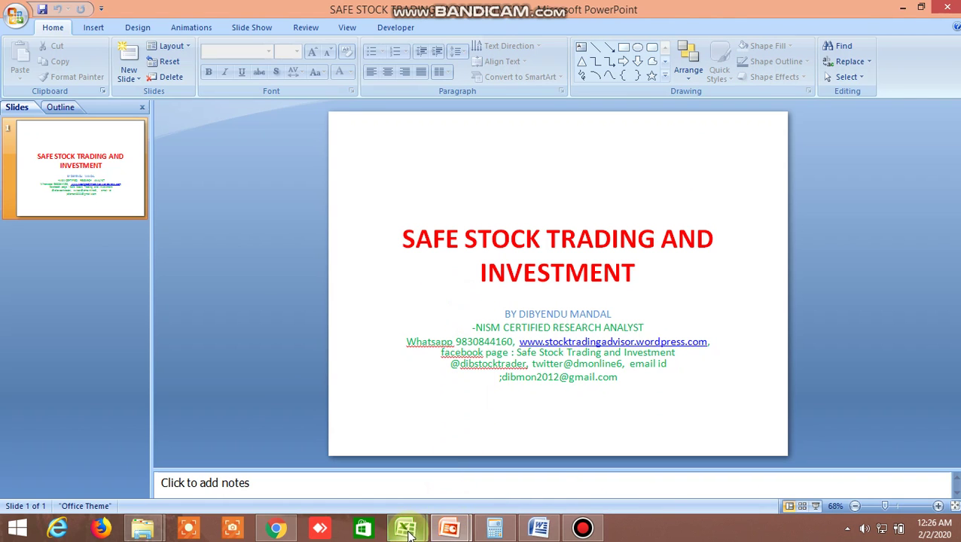
Switch to the buy and sell level workbook in Excel and select cell E297 below the filtered rows
{"action": "left_click", "coordinate": [407, 528]}
{"action": "left_click", "coordinate": [342, 451]}
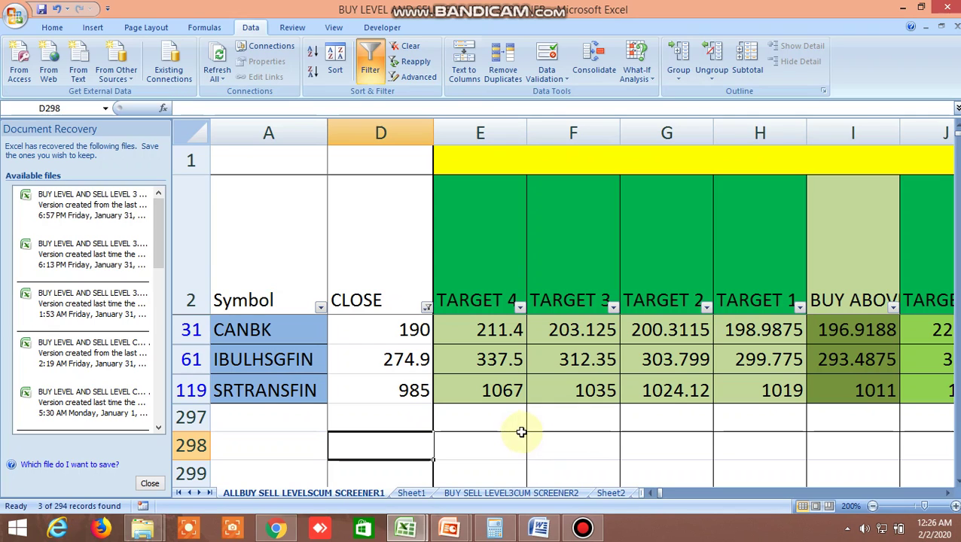
{"action": "left_click", "coordinate": [496, 421]}
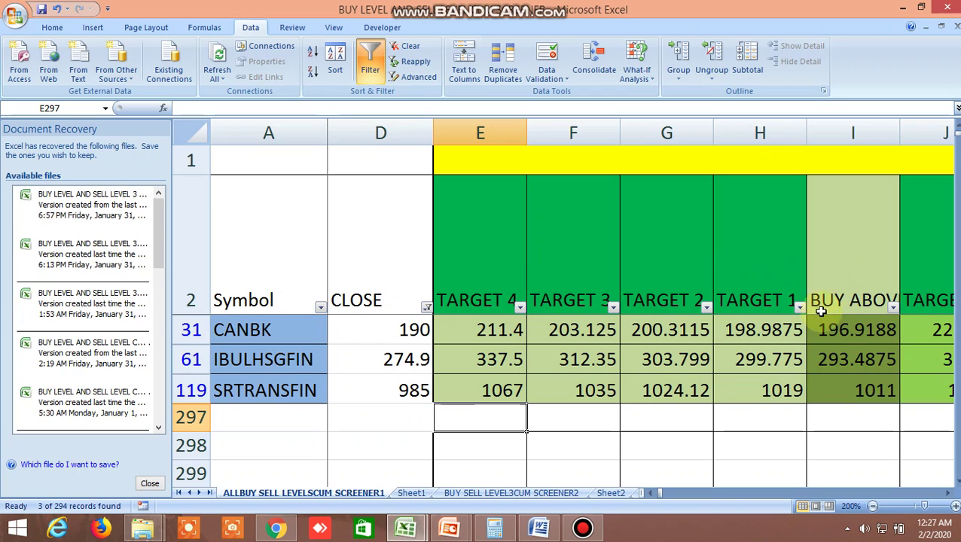
Examine the BUY ABOVE column and the TARGET 1 to TARGET 4 columns beside it
{"action": "left_click", "coordinate": [948, 493]}
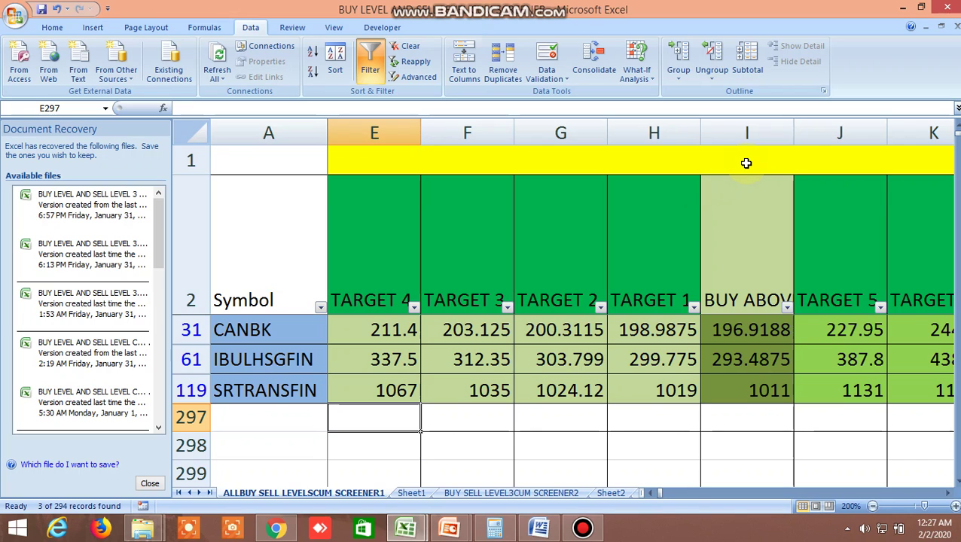
{"action": "left_click", "coordinate": [744, 275]}
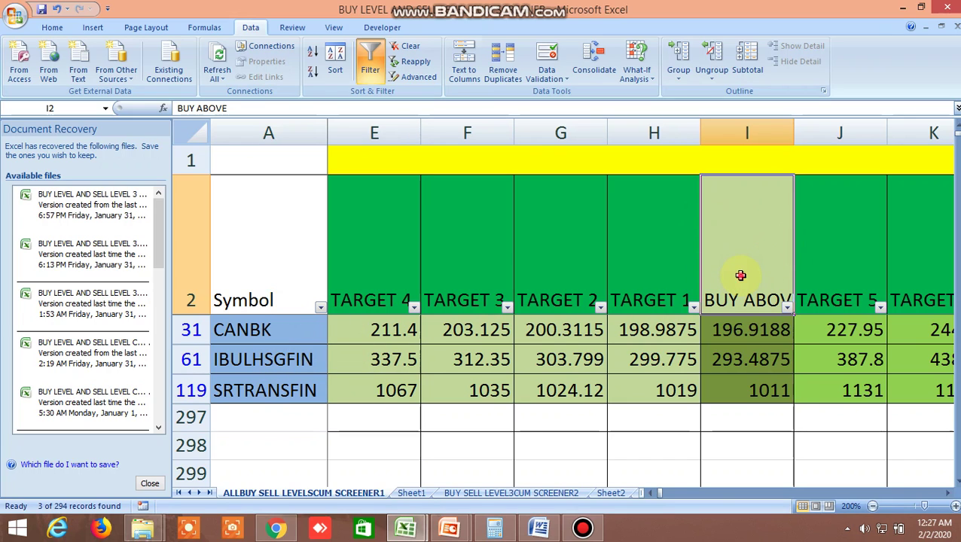
{"action": "left_click", "coordinate": [662, 263]}
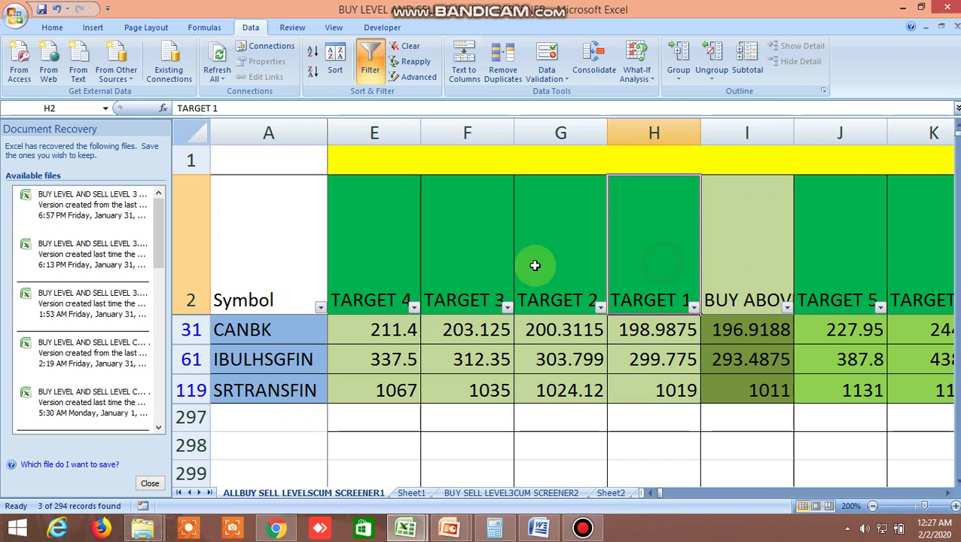
{"action": "left_click", "coordinate": [363, 260]}
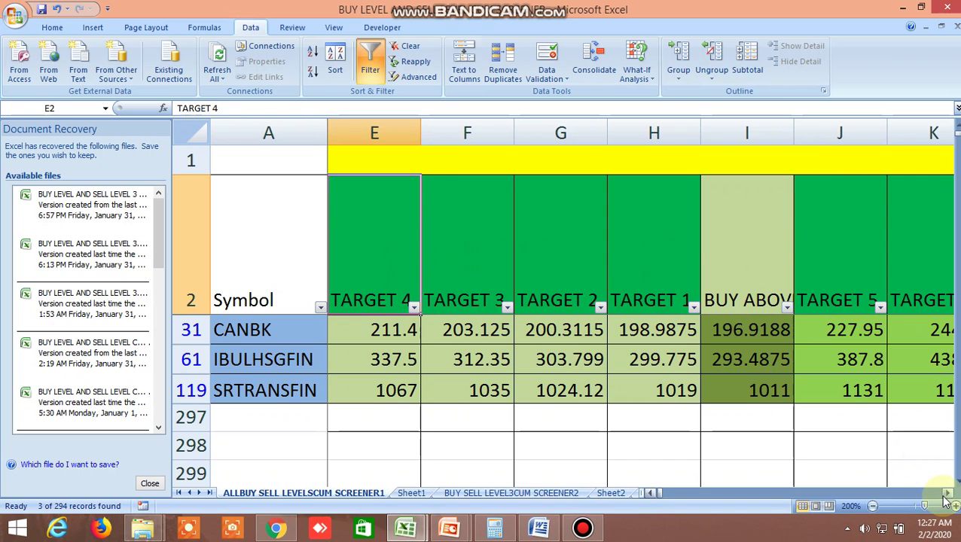
View the buy-side TARGET 5 to TARGET 8 columns of BUY LEVEL AND SELL LEVELS 1
{"action": "left_click", "coordinate": [947, 494]}
{"action": "left_click", "coordinate": [946, 493]}
{"action": "left_click", "coordinate": [946, 493]}
{"action": "left_click", "coordinate": [947, 493]}
{"action": "left_click", "coordinate": [947, 493]}
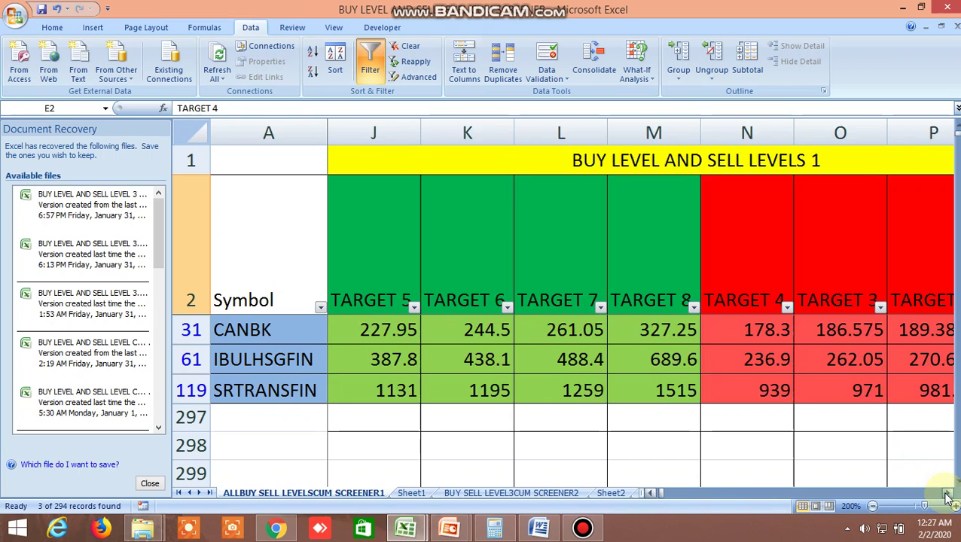
Examine the Sell below column and the sell-side TARGET 1 to TARGET 4 columns
{"action": "left_click", "coordinate": [946, 493]}
{"action": "left_click", "coordinate": [947, 494]}
{"action": "left_click", "coordinate": [946, 493]}
{"action": "left_click", "coordinate": [947, 494]}
{"action": "left_click", "coordinate": [761, 273]}
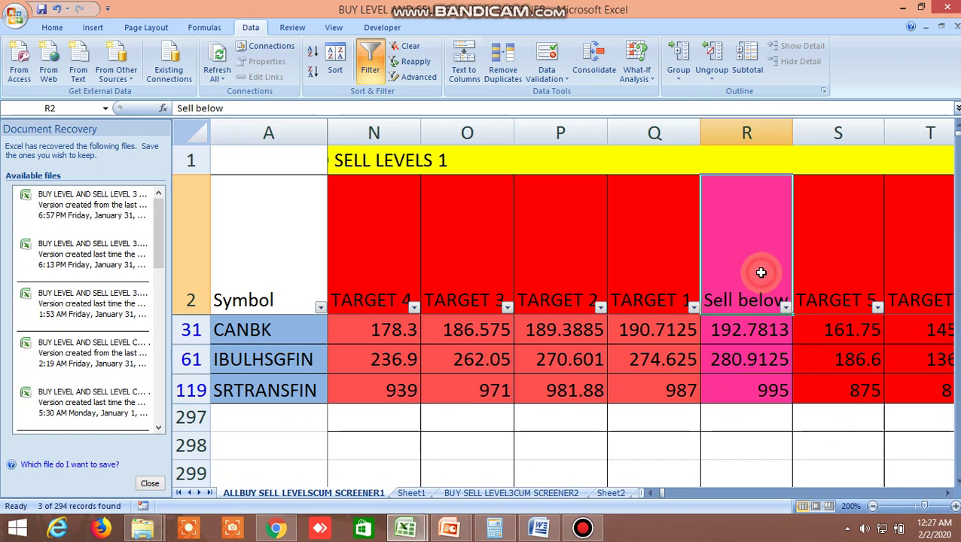
{"action": "left_click", "coordinate": [663, 263]}
{"action": "left_click", "coordinate": [388, 263]}
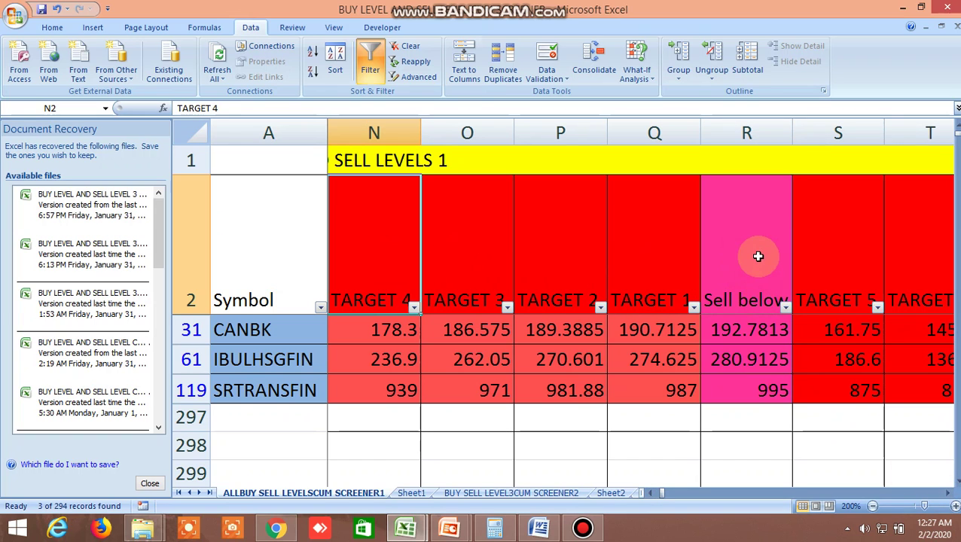
Examine the sell-side TARGET 5 to TARGET 8 columns
{"action": "left_click", "coordinate": [850, 258]}
{"action": "left_click", "coordinate": [947, 493]}
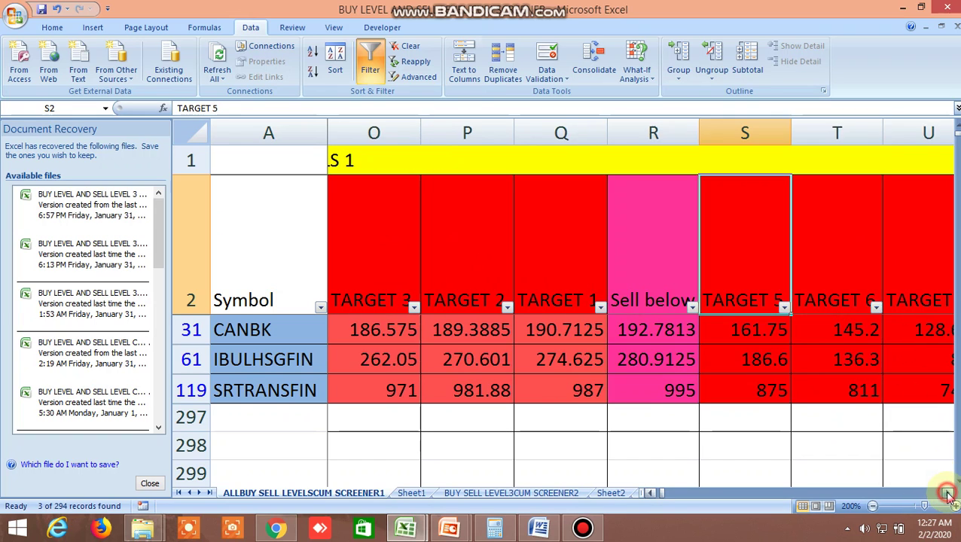
{"action": "left_click", "coordinate": [946, 493]}
{"action": "left_click", "coordinate": [946, 493]}
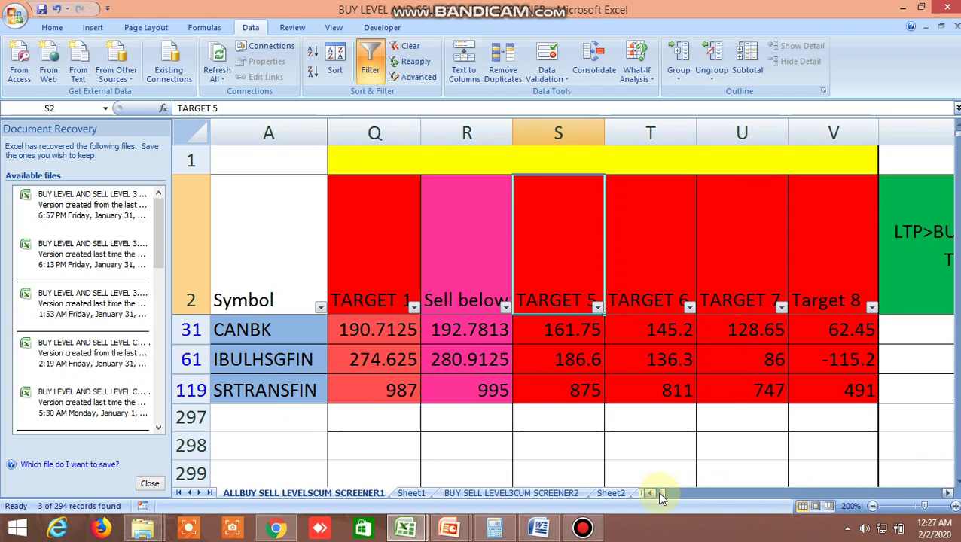
Return to the CLOSE price and buy target columns near the start of the sheet
{"action": "left_click_drag", "start_coordinate": [664, 496], "coordinate": [652, 491]}
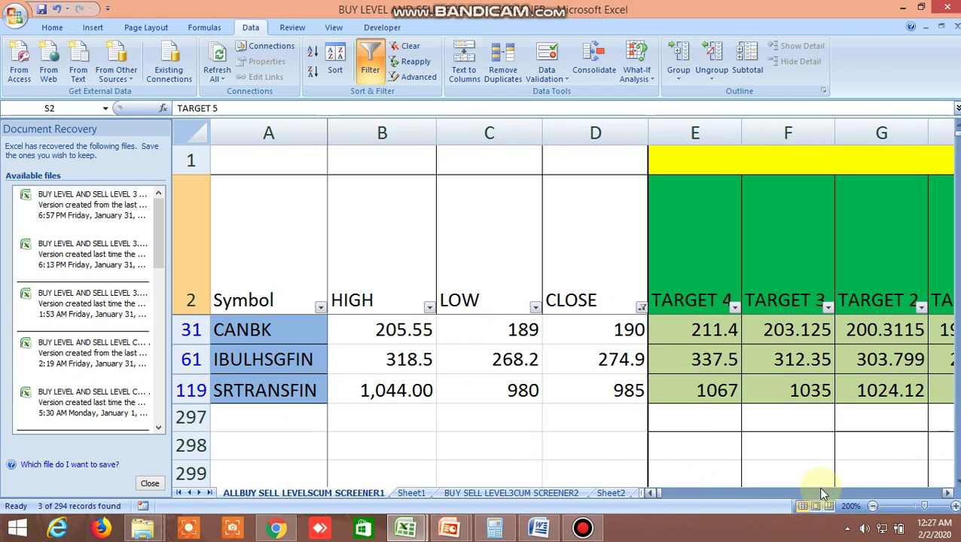
{"action": "left_click", "coordinate": [947, 493]}
{"action": "left_click", "coordinate": [947, 493]}
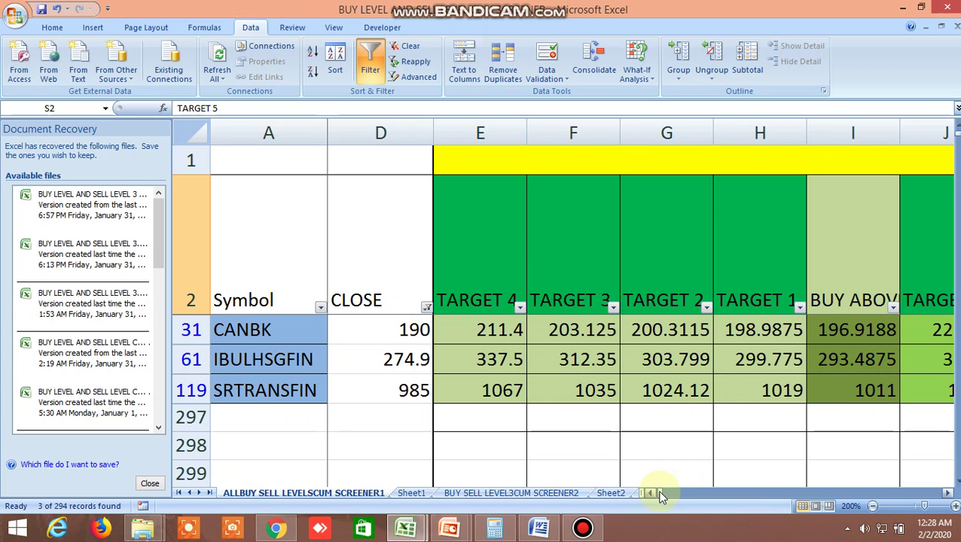
Locate the BUY LEVEL AND SELL LEVELS 2 section and select its heading
{"action": "left_click_drag", "start_coordinate": [658, 491], "coordinate": [672, 497]}
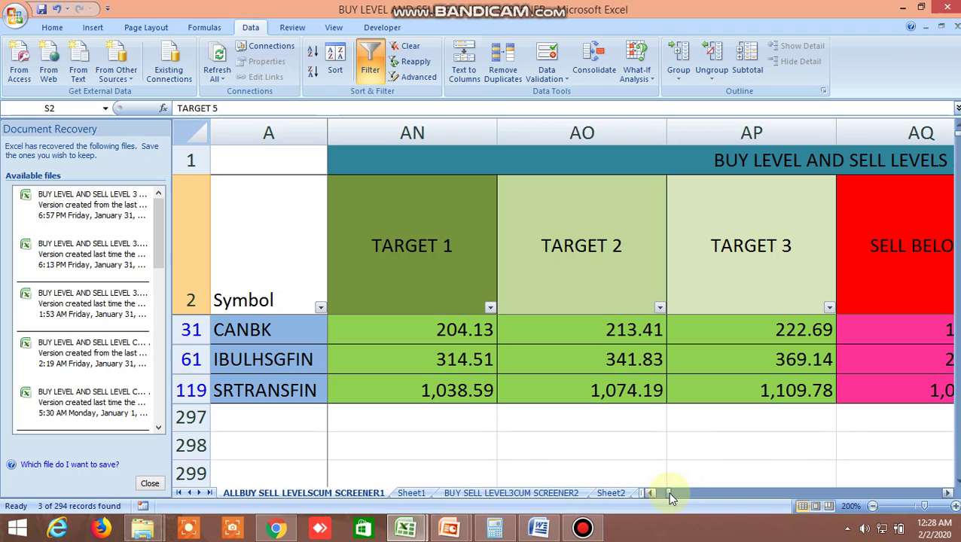
{"action": "left_click", "coordinate": [650, 492]}
{"action": "left_click", "coordinate": [650, 493]}
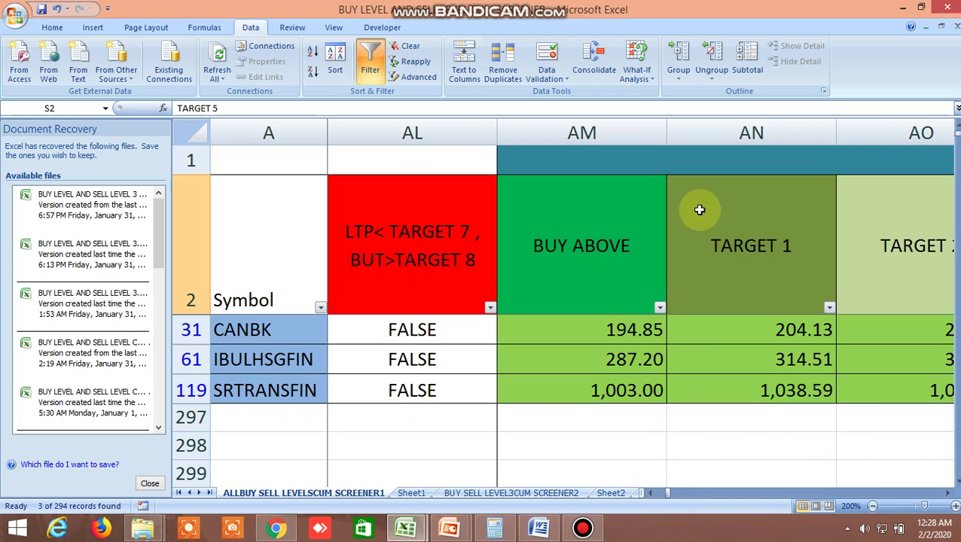
{"action": "left_click", "coordinate": [731, 157]}
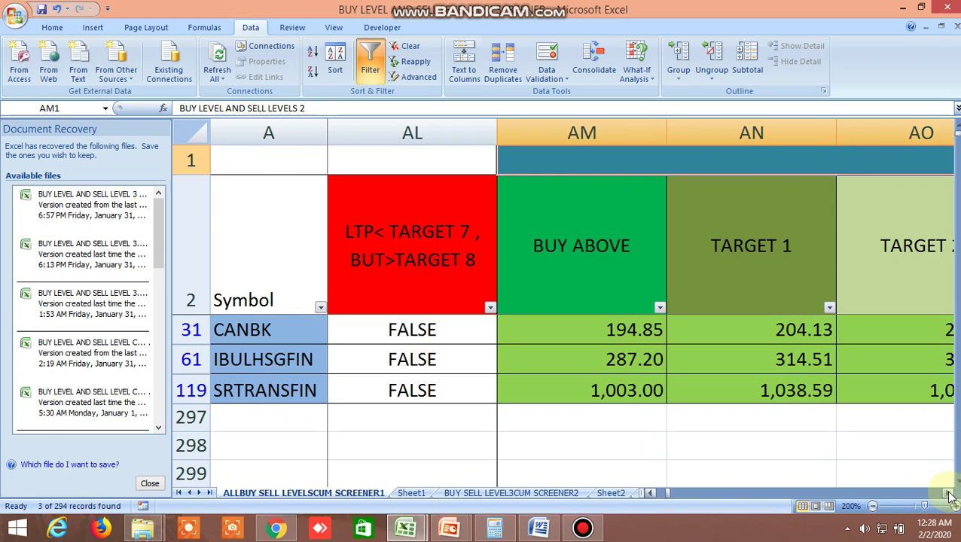
Locate the BUY LEVEL AND SELL LEVELS 3 section and select its R1 header
{"action": "left_click", "coordinate": [950, 494]}
{"action": "left_click_drag", "start_coordinate": [949, 494], "coordinate": [950, 494]}
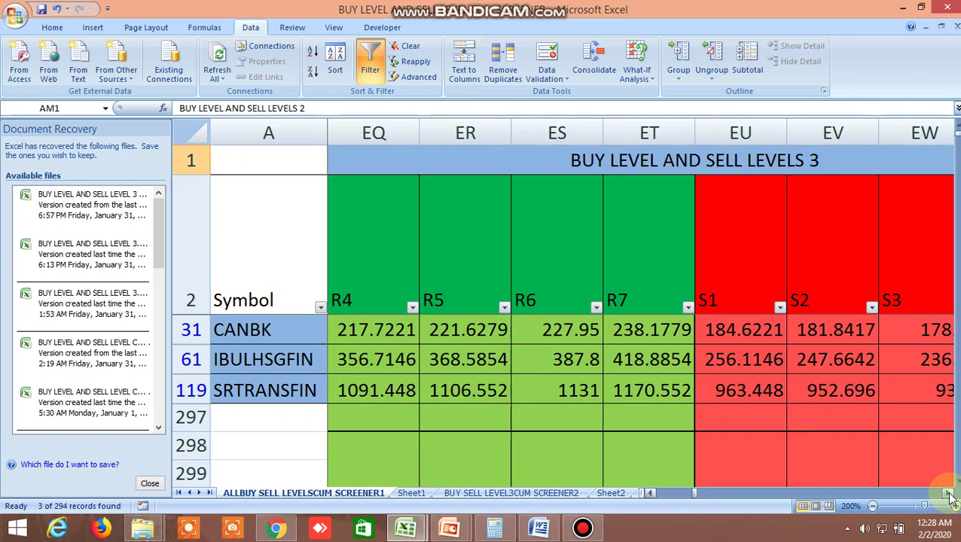
{"action": "left_click", "coordinate": [652, 493]}
{"action": "left_click", "coordinate": [652, 494]}
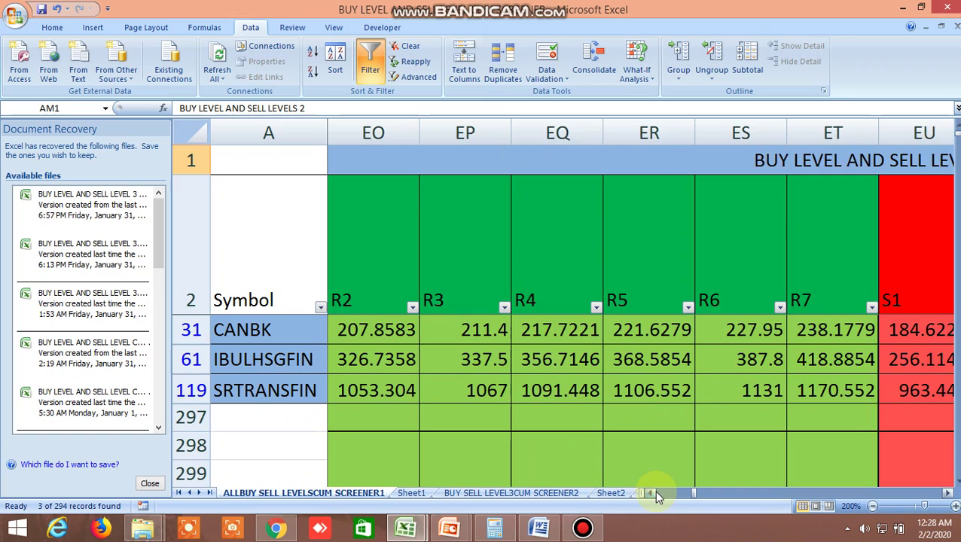
{"action": "left_click", "coordinate": [652, 493]}
{"action": "left_click", "coordinate": [377, 267]}
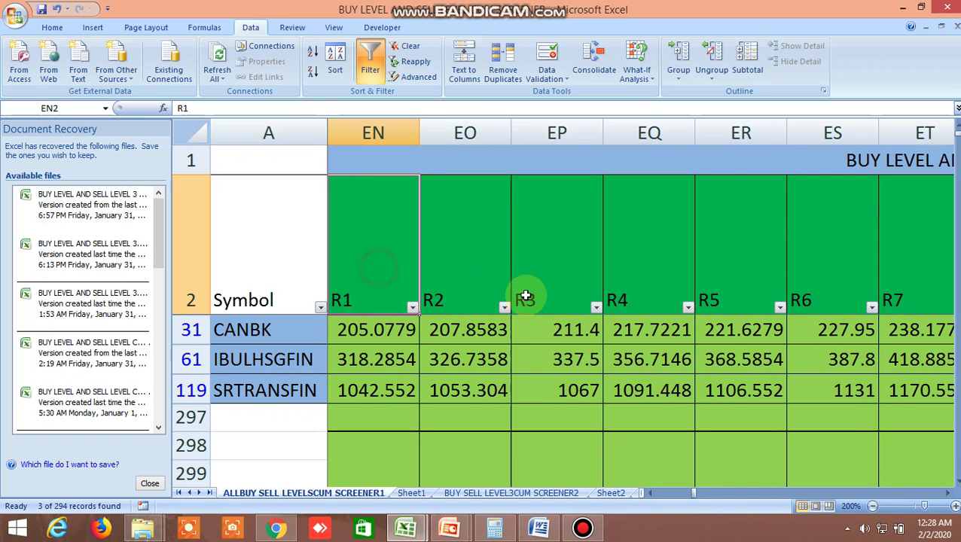
Examine the S1 column of BUY LEVEL AND SELL LEVELS 3, returning to its R1 header
{"action": "left_click_drag", "start_coordinate": [949, 494], "coordinate": [949, 494]}
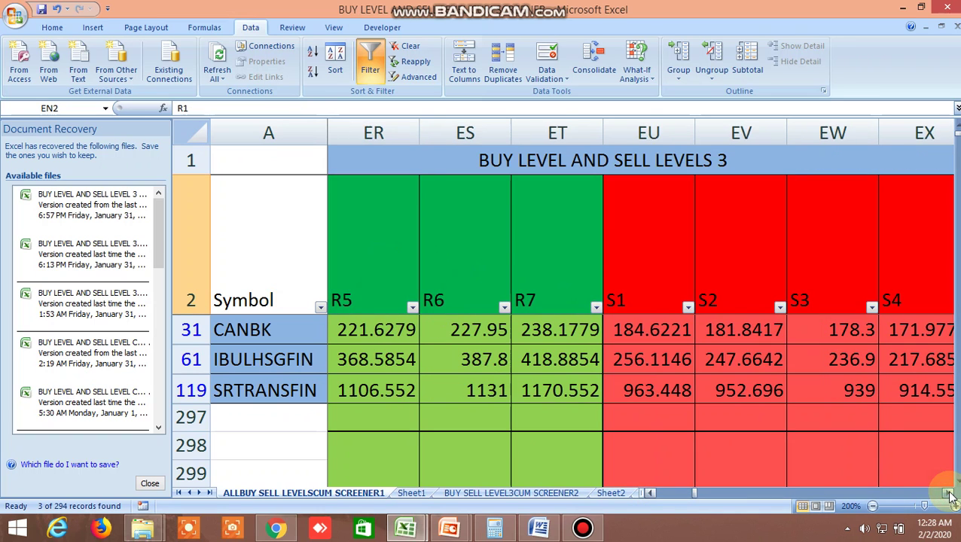
{"action": "left_click", "coordinate": [654, 264]}
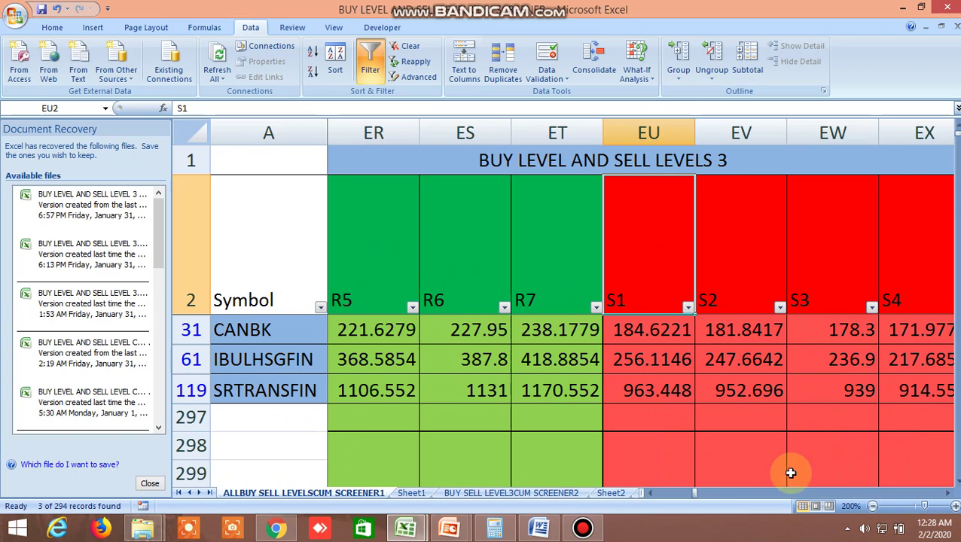
{"action": "left_click_drag", "start_coordinate": [649, 494], "coordinate": [647, 495]}
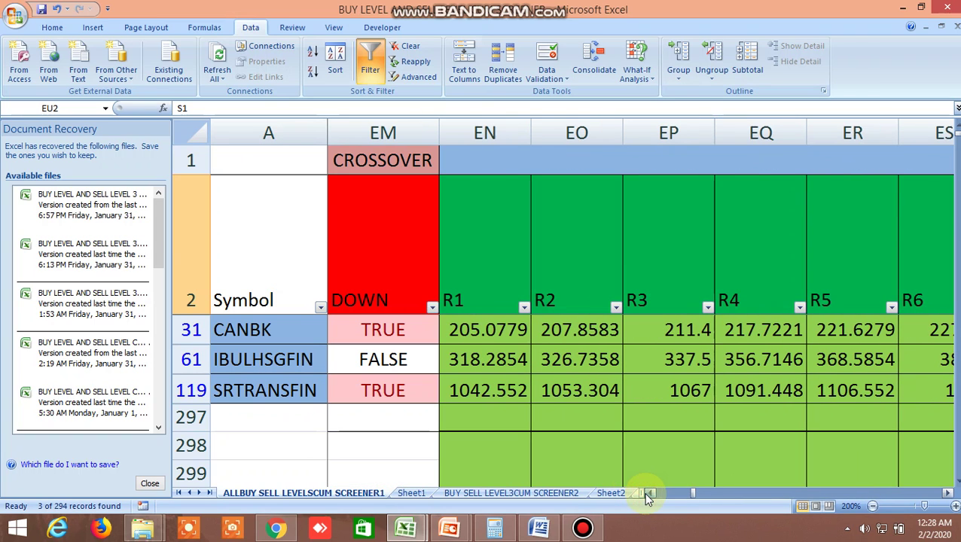
{"action": "left_click", "coordinate": [477, 249]}
Examine the TOP LINE, MID LINE and BOTTOM LINE columns in the TIRONE LEVEL section
{"action": "left_click", "coordinate": [947, 494]}
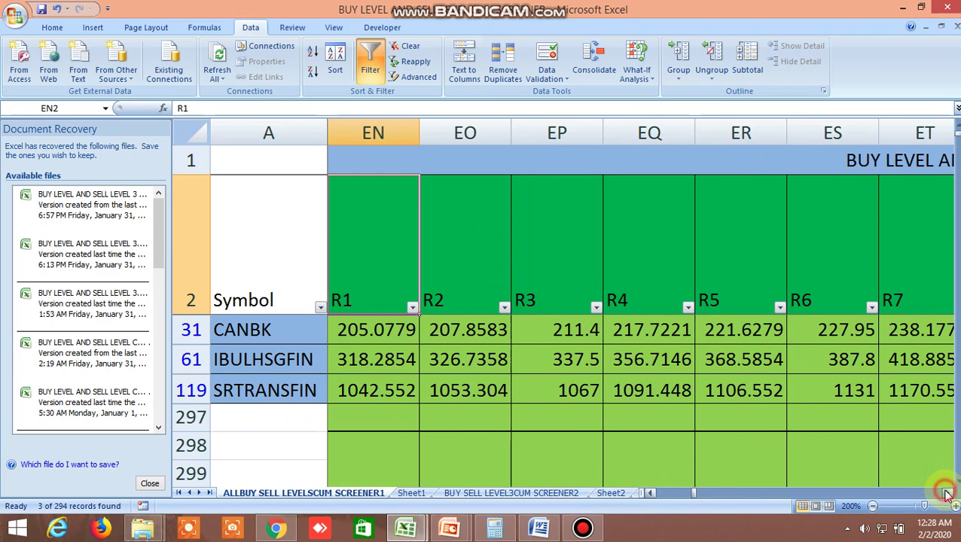
{"action": "left_click_drag", "start_coordinate": [948, 494], "coordinate": [947, 494]}
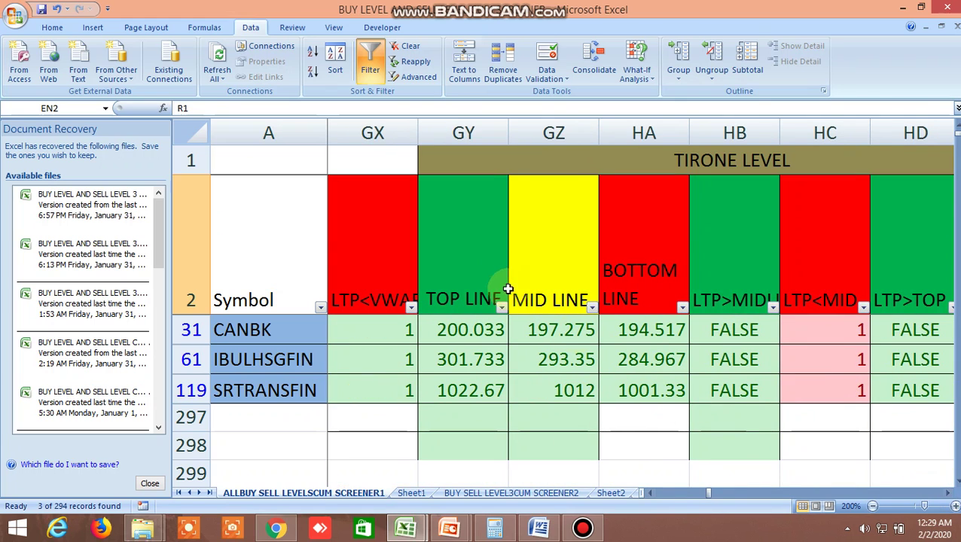
{"action": "left_click", "coordinate": [472, 257]}
{"action": "left_click", "coordinate": [542, 258]}
{"action": "left_click", "coordinate": [625, 259]}
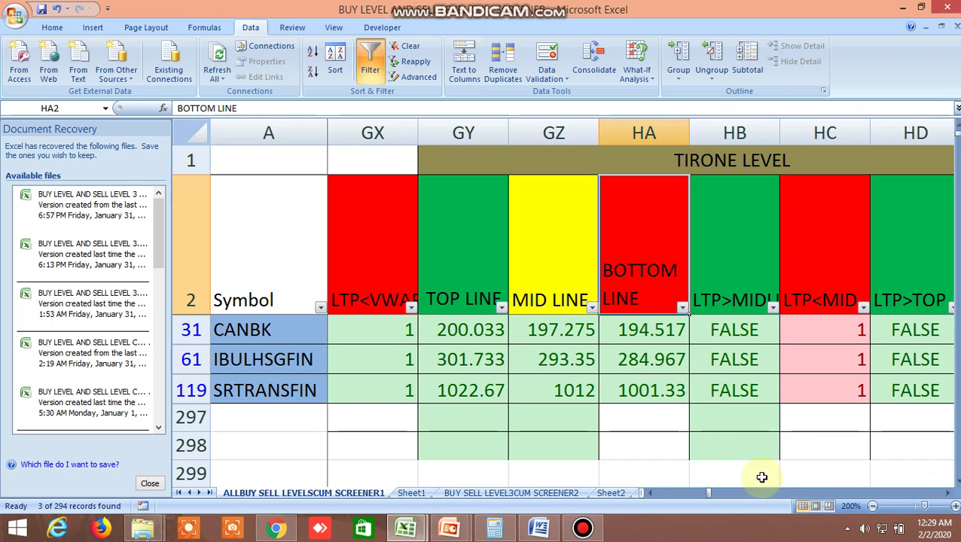
Return to the first columns and turn off the filter on the stock table
{"action": "left_click", "coordinate": [708, 493]}
{"action": "left_click_drag", "start_coordinate": [708, 493], "coordinate": [643, 492]}
{"action": "left_click", "coordinate": [376, 66]}
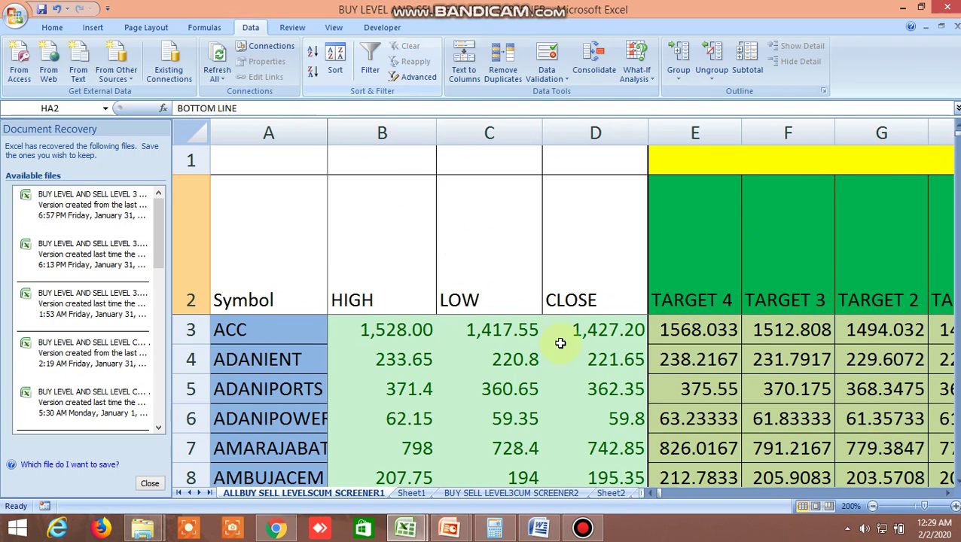
Browse the full stock list down to the BANKNIFTY and NIFTY rows and view their PIVOT POINT columns
{"action": "scroll", "coordinate": [565, 369], "scroll_direction": "down", "scroll_amount": 3}
{"action": "scroll", "coordinate": [580, 385], "scroll_direction": "down", "scroll_amount": 4}
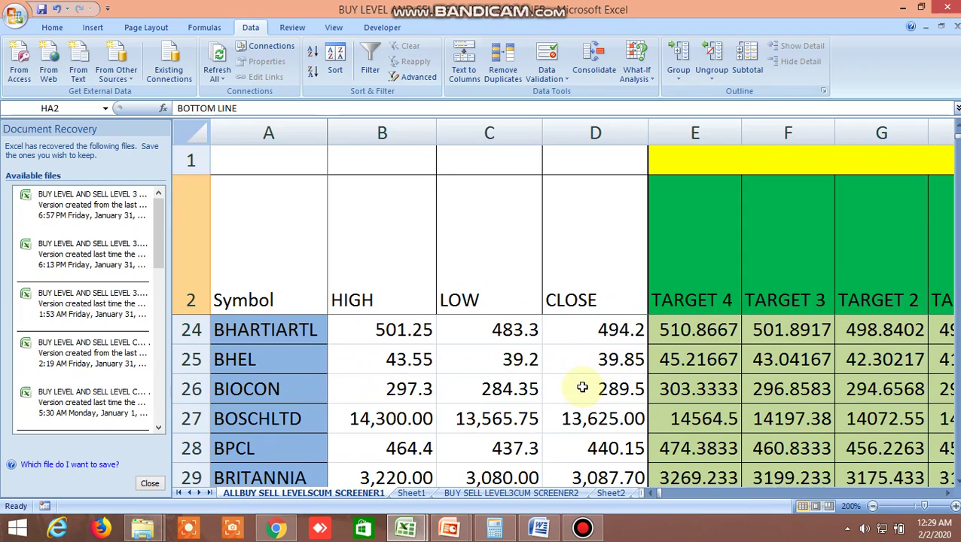
{"action": "scroll", "coordinate": [584, 392], "scroll_direction": "down", "scroll_amount": 1}
{"action": "scroll", "coordinate": [584, 393], "scroll_direction": "down", "scroll_amount": 9}
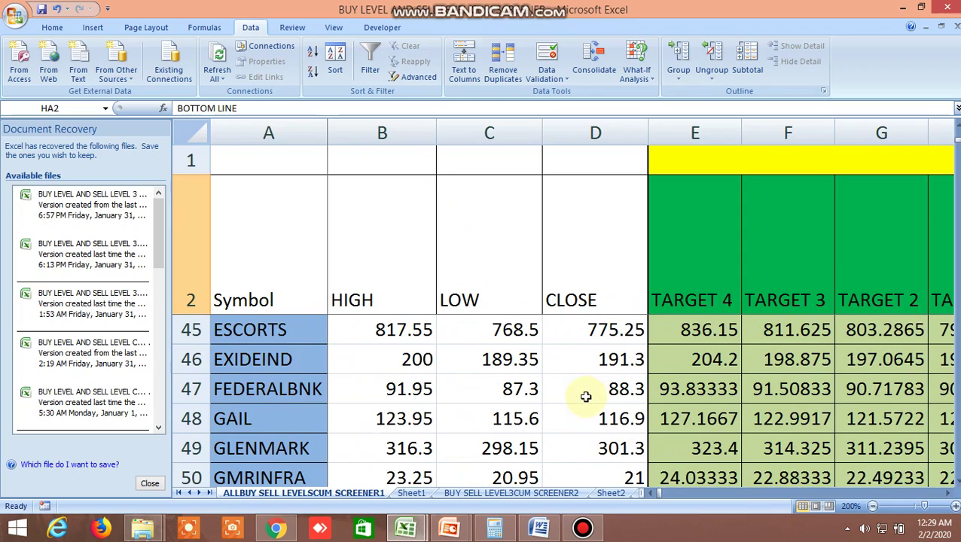
{"action": "scroll", "coordinate": [589, 404], "scroll_direction": "down", "scroll_amount": 13}
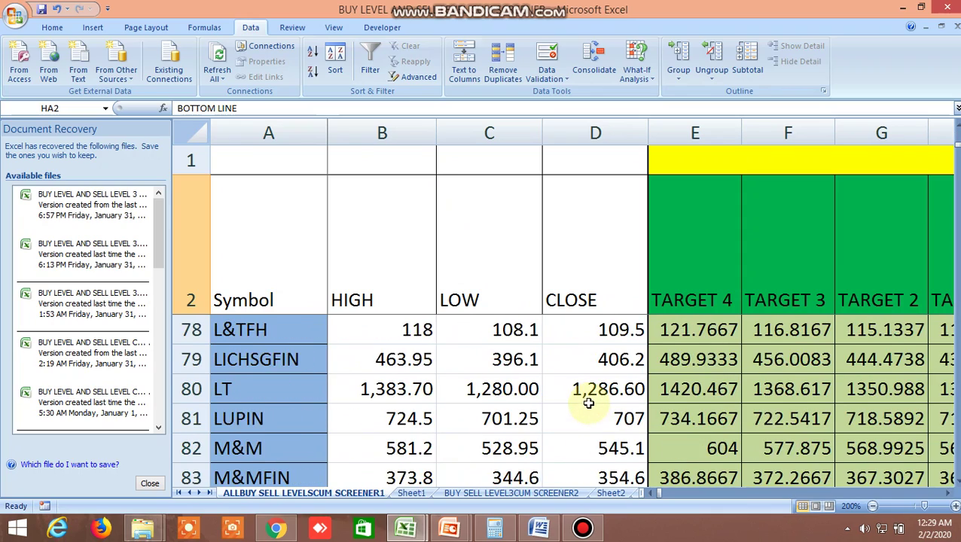
{"action": "scroll", "coordinate": [589, 409], "scroll_direction": "down", "scroll_amount": 13}
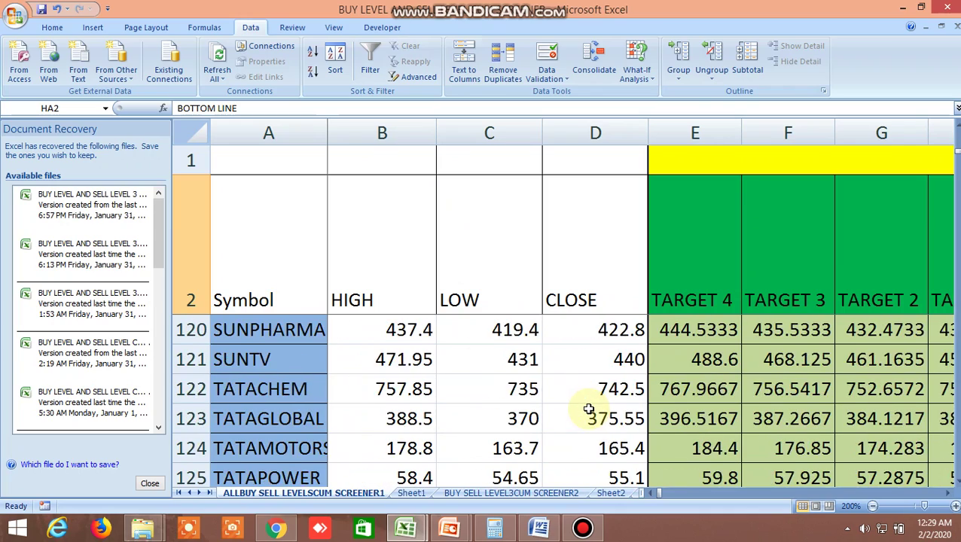
{"action": "scroll", "coordinate": [583, 406], "scroll_direction": "down", "scroll_amount": 3}
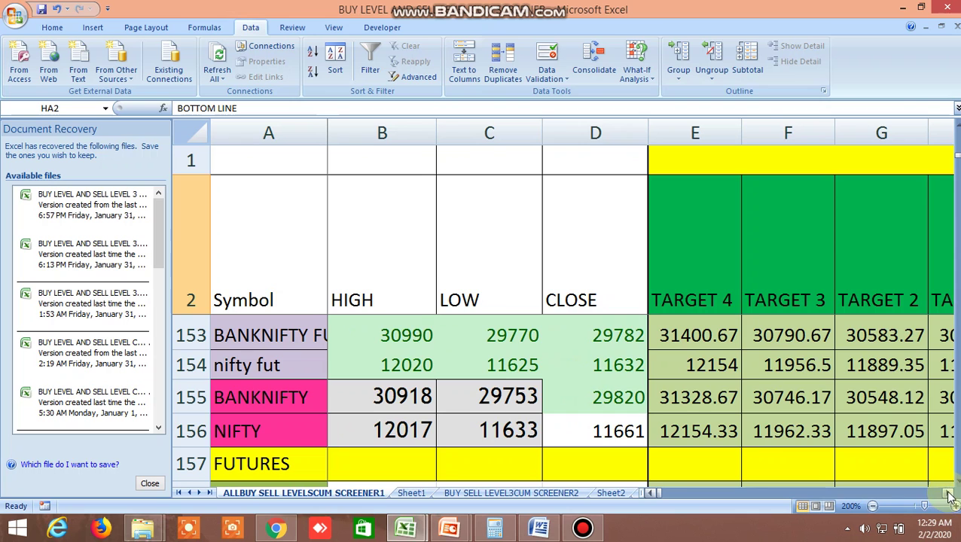
{"action": "left_click_drag", "start_coordinate": [948, 496], "coordinate": [947, 494]}
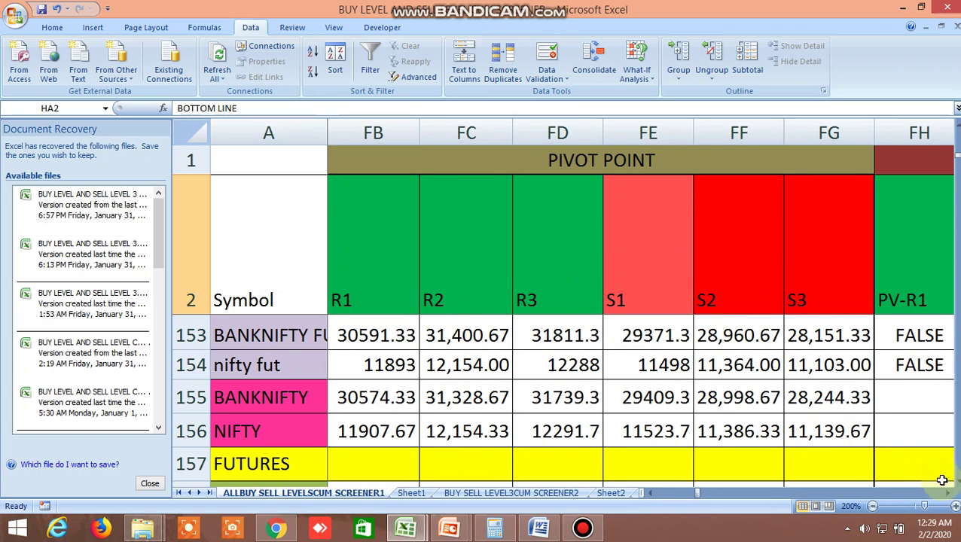
View the columns beyond PIVOT POINT, then return to the first columns and find the COMMODITY rows starting at CRUDEOIL
{"action": "left_click_drag", "start_coordinate": [948, 497], "coordinate": [950, 495]}
{"action": "left_click_drag", "start_coordinate": [709, 495], "coordinate": [646, 494]}
{"action": "scroll", "coordinate": [534, 409], "scroll_direction": "up", "scroll_amount": 3}
{"action": "scroll", "coordinate": [534, 409], "scroll_direction": "up", "scroll_amount": 2}
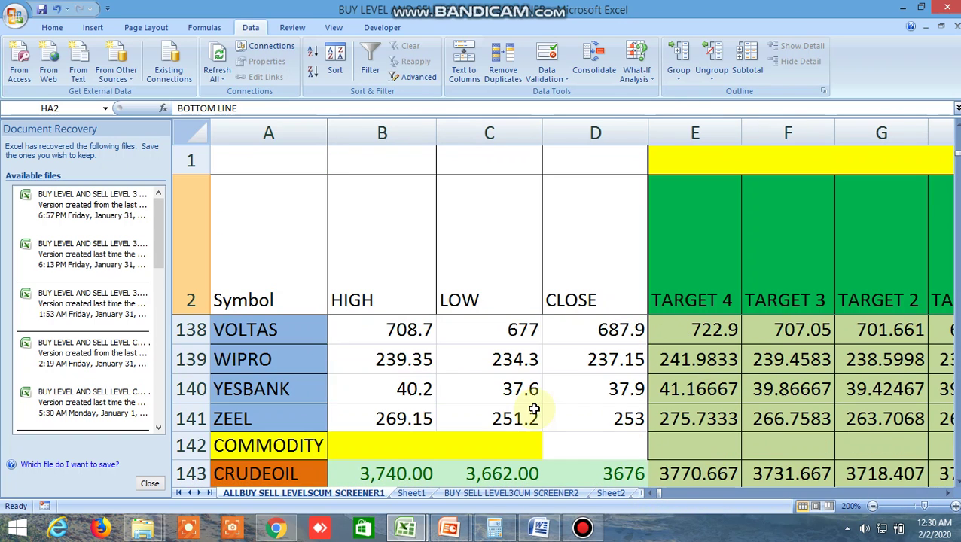
{"action": "scroll", "coordinate": [534, 409], "scroll_direction": "down", "scroll_amount": 1}
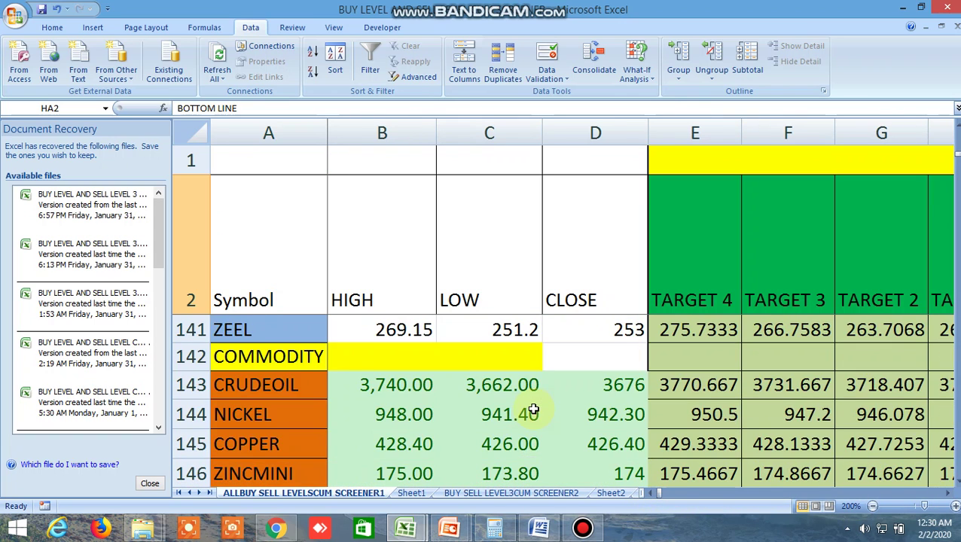
{"action": "left_click", "coordinate": [956, 486]}
{"action": "left_click", "coordinate": [956, 485]}
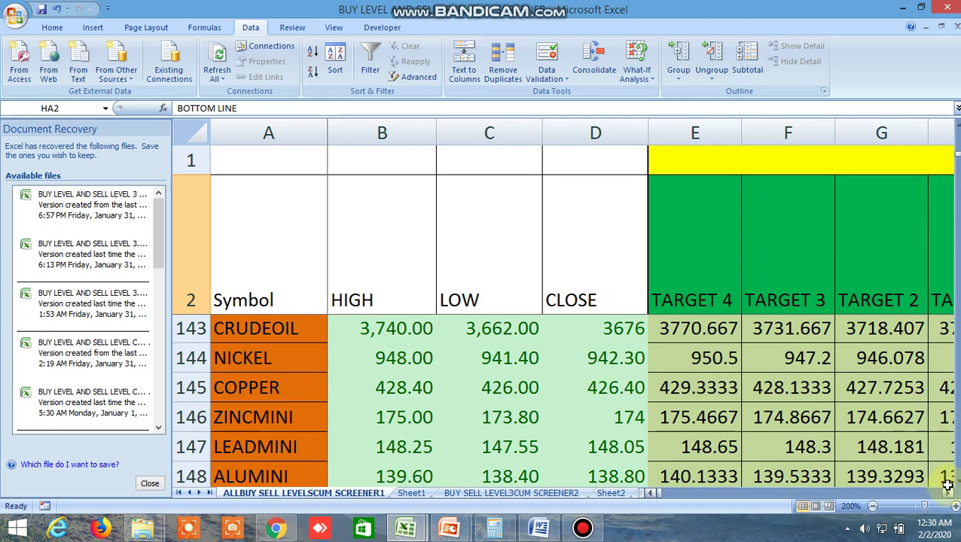
Examine the commodity rows across the NORMDIST 15, LINEAR REGRESSION and TREND columns, and the futures stock rows below them
{"action": "left_click_drag", "start_coordinate": [947, 496], "coordinate": [946, 498]}
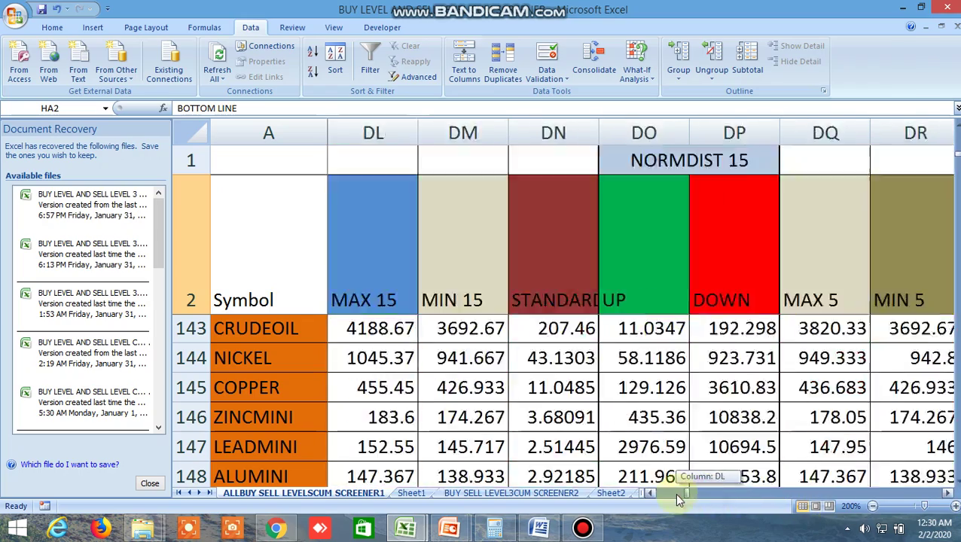
{"action": "left_click_drag", "start_coordinate": [679, 499], "coordinate": [645, 502]}
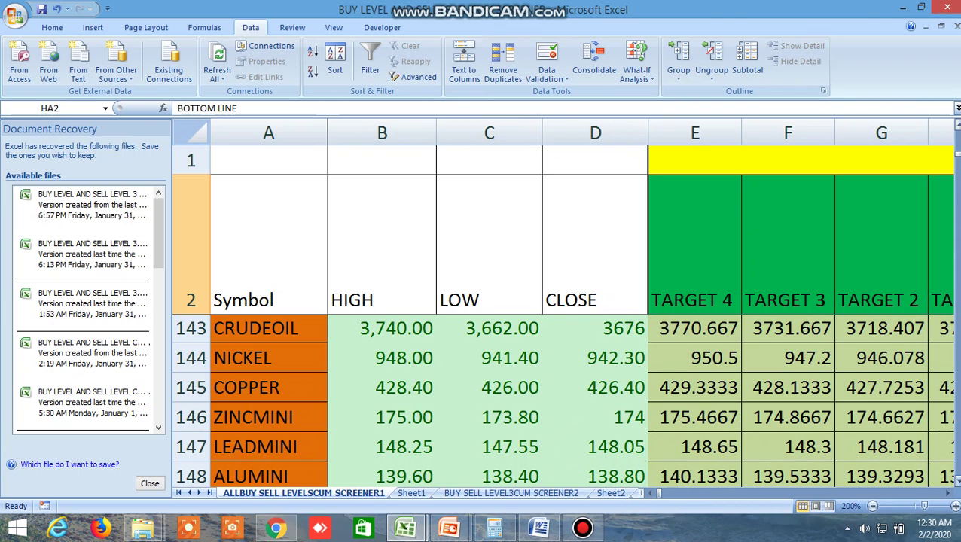
{"action": "left_click", "coordinate": [956, 482]}
{"action": "left_click", "coordinate": [955, 482]}
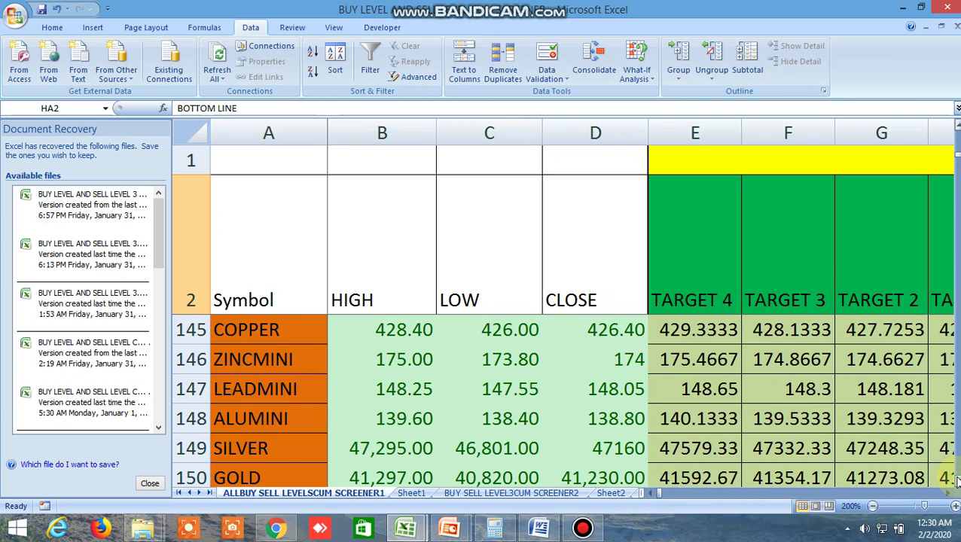
{"action": "left_click", "coordinate": [955, 481]}
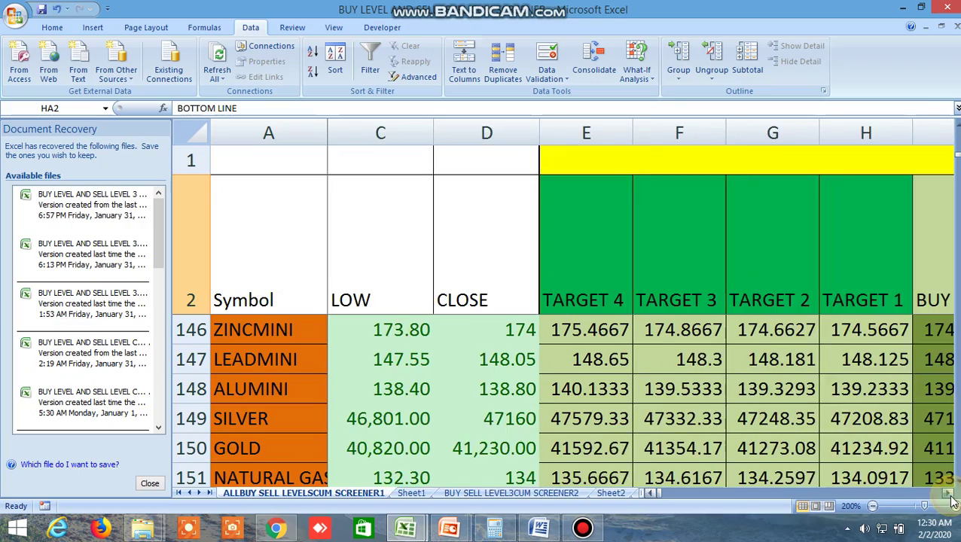
{"action": "left_click_drag", "start_coordinate": [950, 499], "coordinate": [950, 499]}
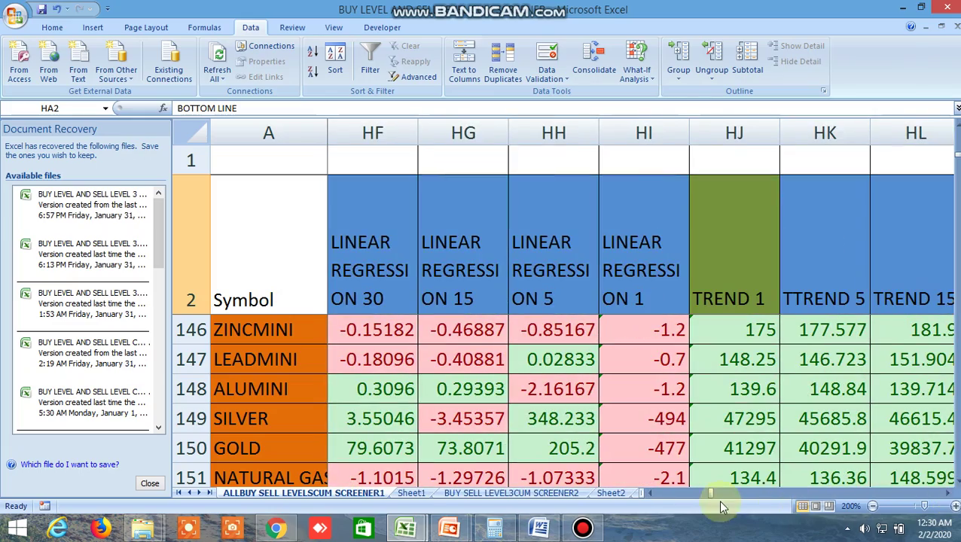
{"action": "left_click_drag", "start_coordinate": [714, 497], "coordinate": [641, 495]}
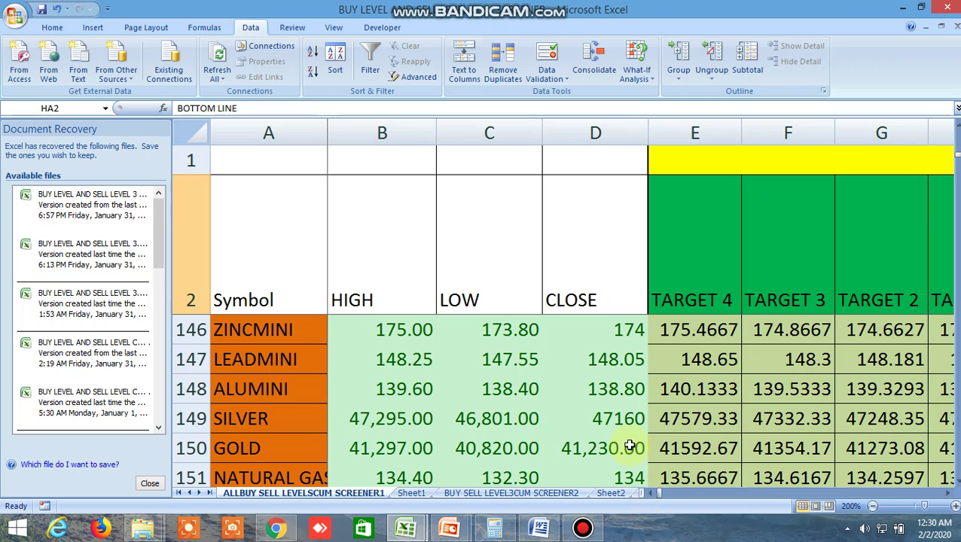
{"action": "scroll", "coordinate": [629, 446], "scroll_direction": "down", "scroll_amount": 7}
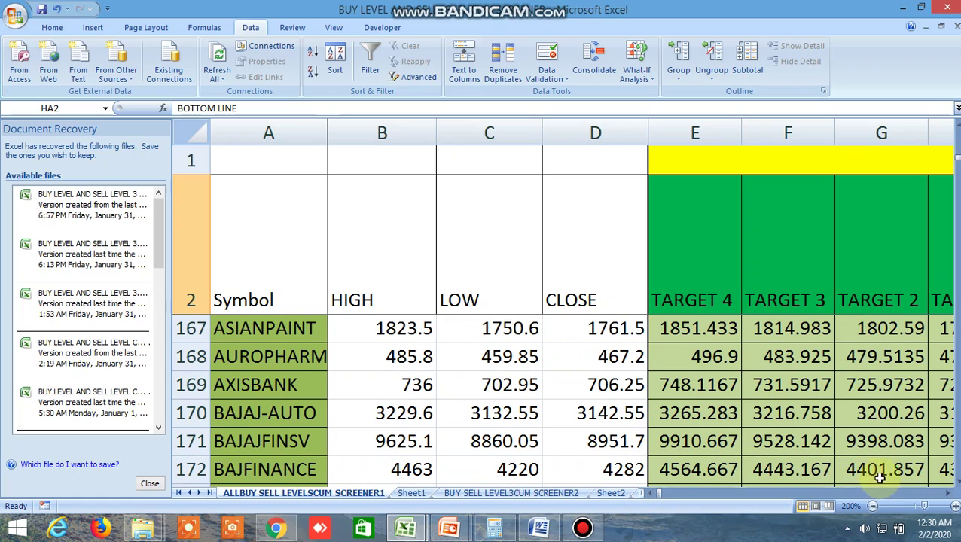
{"action": "left_click_drag", "start_coordinate": [948, 495], "coordinate": [949, 494]}
Open the BUY SELL LEVEL3CUM SCREENER2 sheet and go up to its first stock row, ACC
{"action": "left_click", "coordinate": [547, 493]}
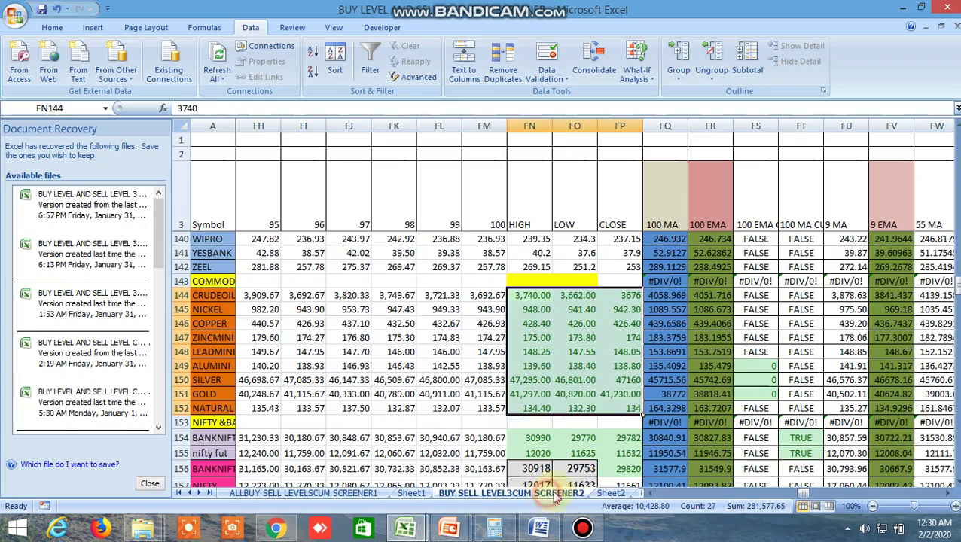
{"action": "scroll", "coordinate": [752, 387], "scroll_direction": "up", "scroll_amount": 13}
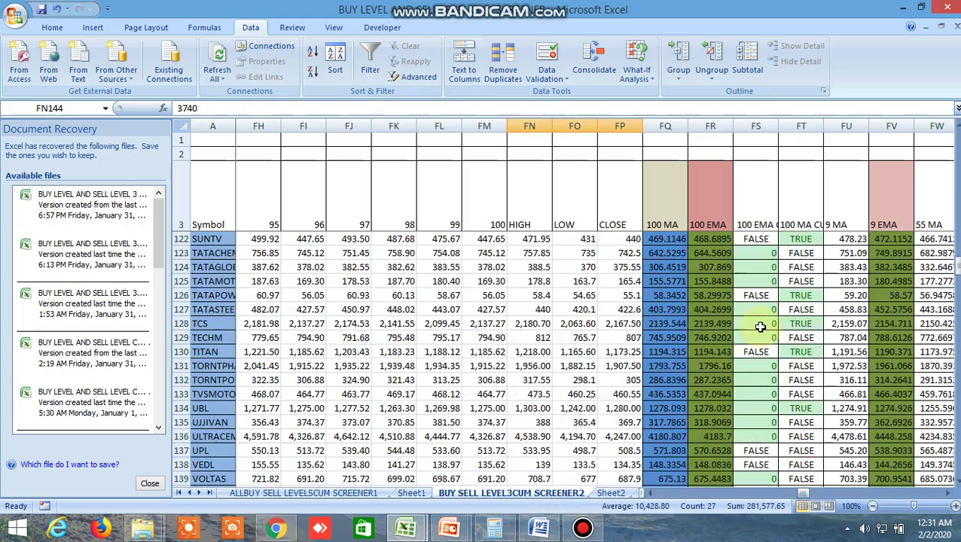
{"action": "scroll", "coordinate": [761, 323], "scroll_direction": "up", "scroll_amount": 17}
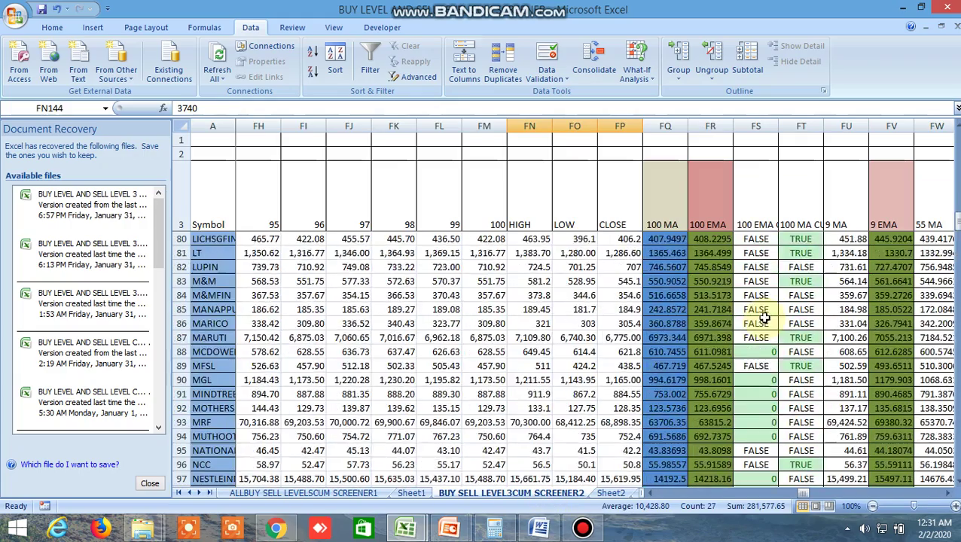
{"action": "scroll", "coordinate": [764, 313], "scroll_direction": "up", "scroll_amount": 15}
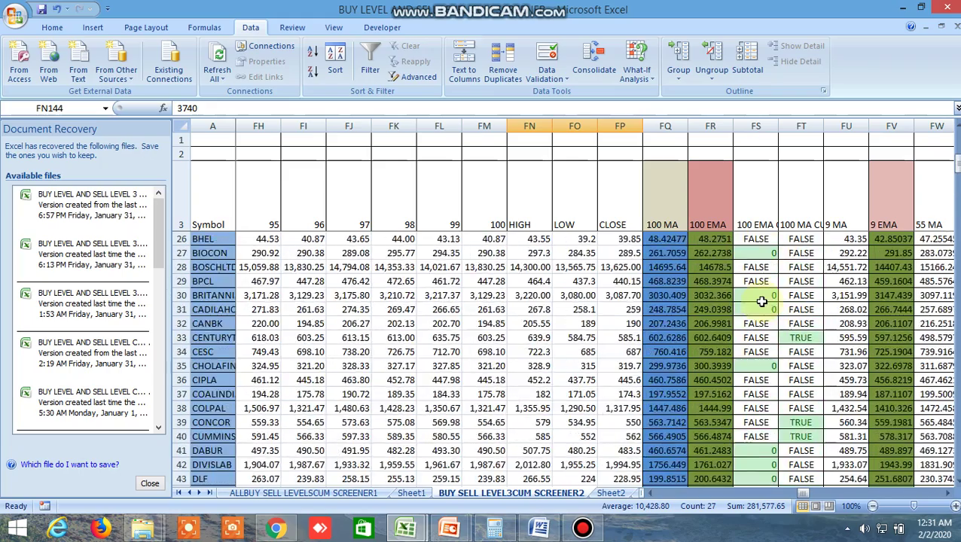
{"action": "scroll", "coordinate": [762, 299], "scroll_direction": "up", "scroll_amount": 1}
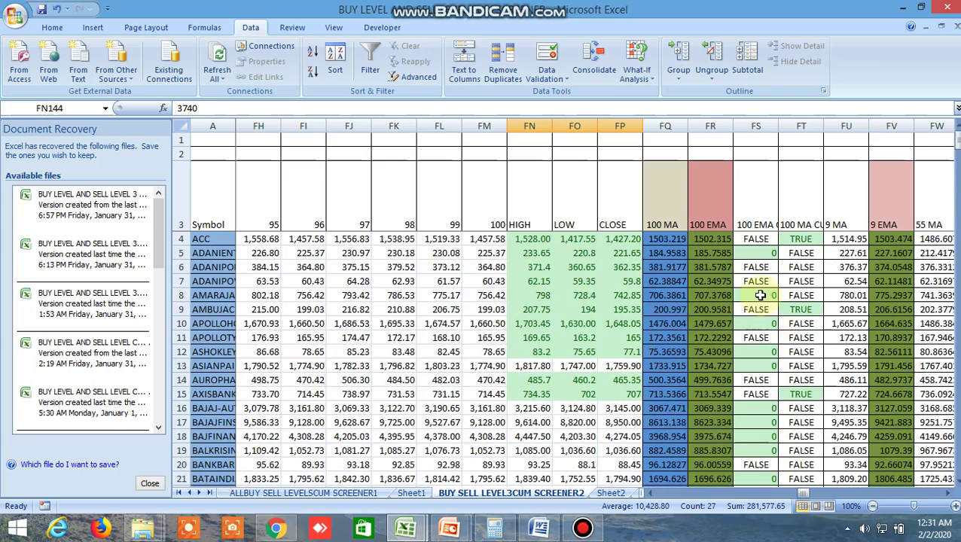
Inspect the formula that checks ACC's price range against its 100 MA, along with ACC's HIGH and LOW cells
{"action": "left_click", "coordinate": [797, 238]}
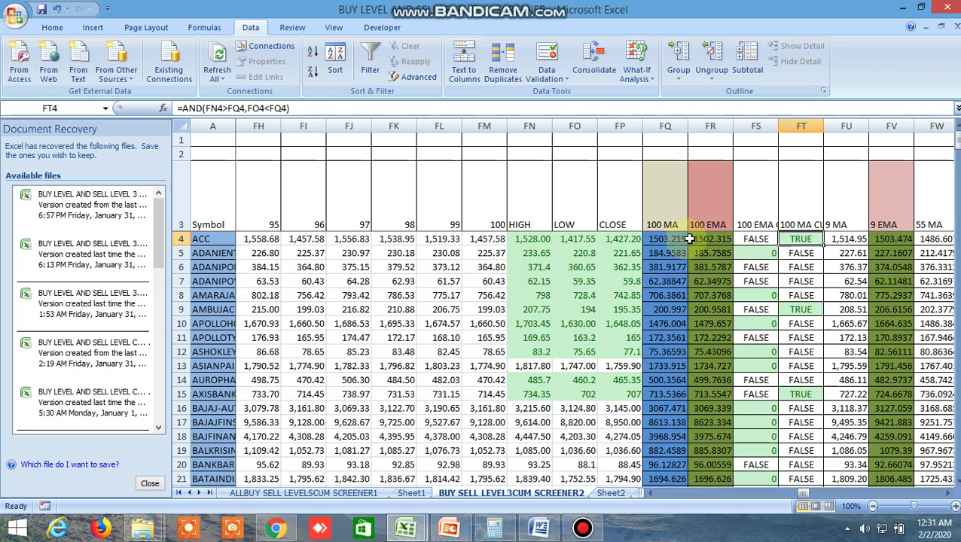
{"action": "left_click", "coordinate": [813, 212]}
{"action": "left_click", "coordinate": [531, 239]}
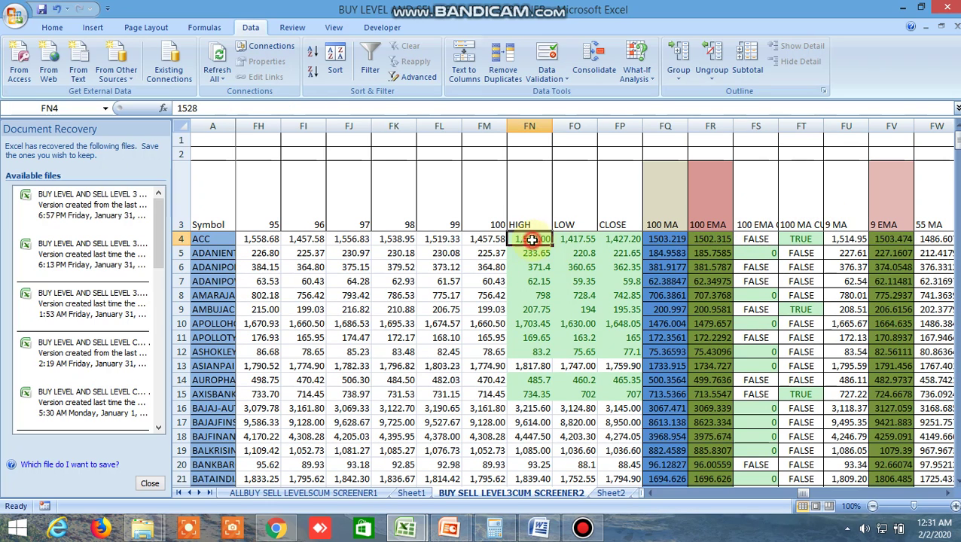
{"action": "left_click", "coordinate": [575, 238]}
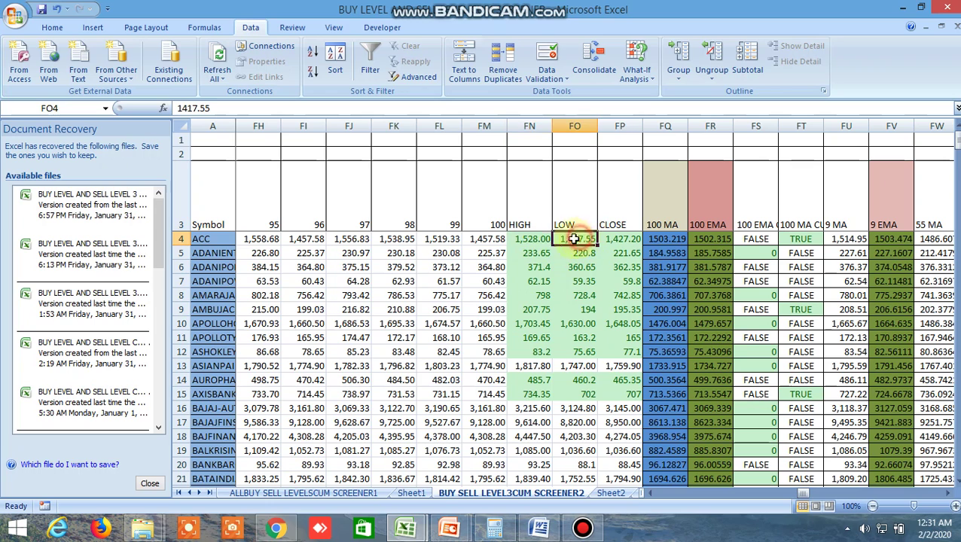
{"action": "left_click", "coordinate": [534, 241]}
{"action": "left_click", "coordinate": [571, 240]}
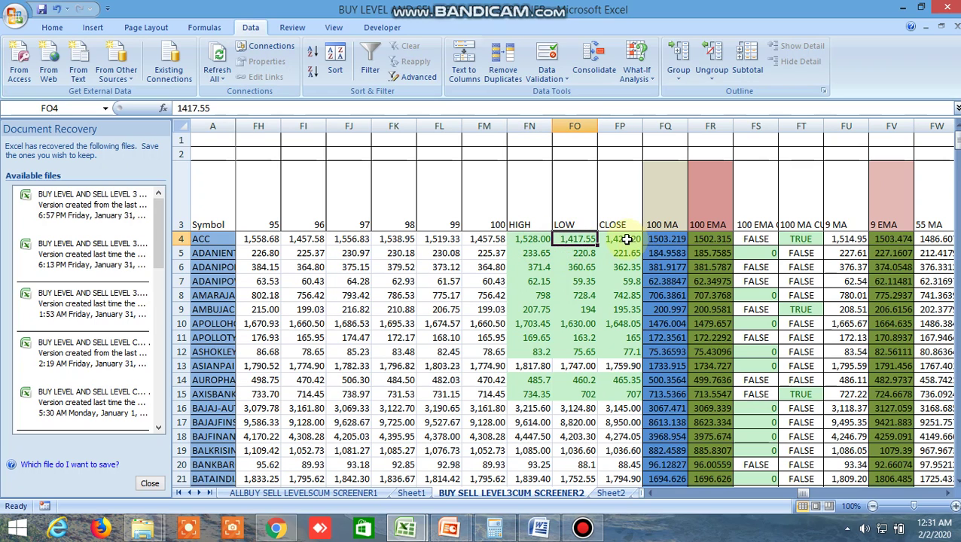
Switch to the Kite chart in Chrome and load the chart for ACC on NSE
{"action": "left_click", "coordinate": [277, 527]}
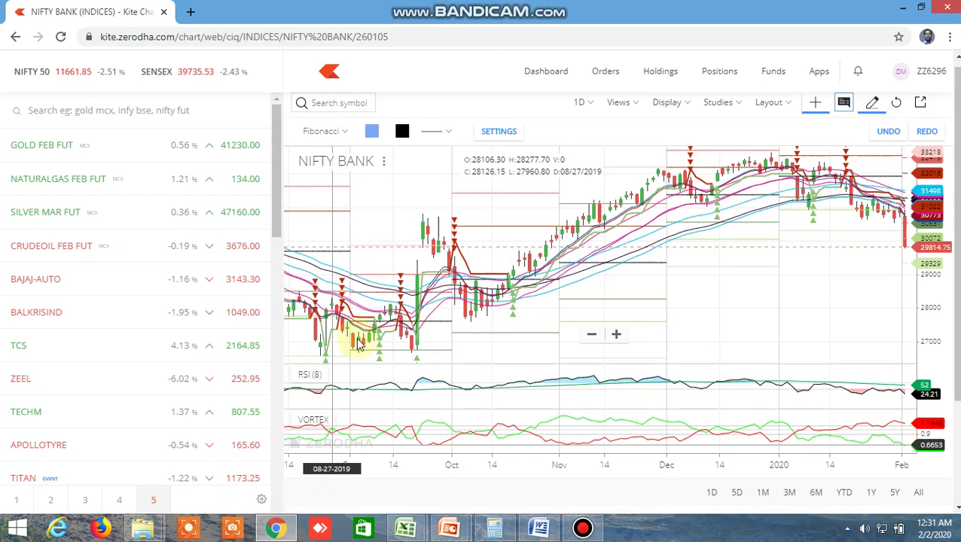
{"action": "left_click", "coordinate": [348, 103]}
{"action": "type", "text": "ACC"}
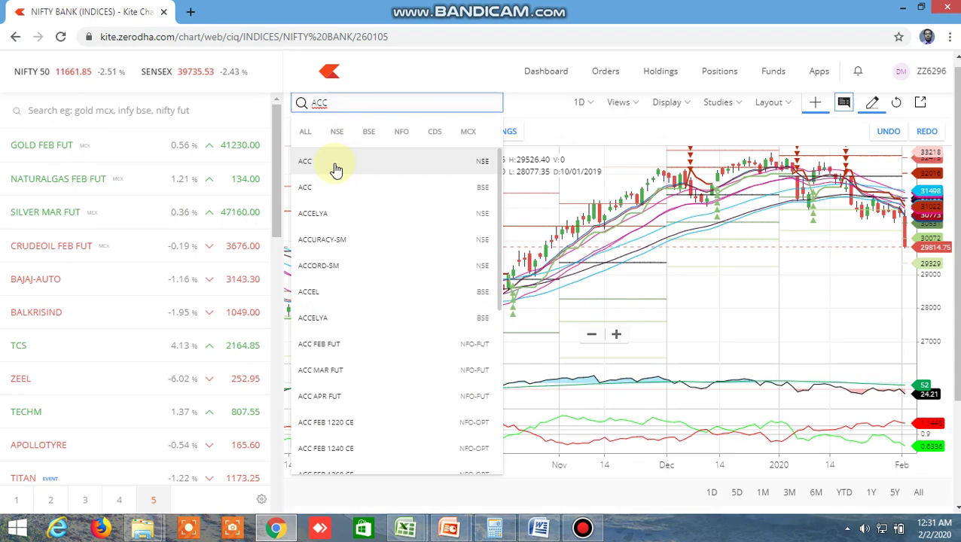
{"action": "left_click", "coordinate": [332, 162]}
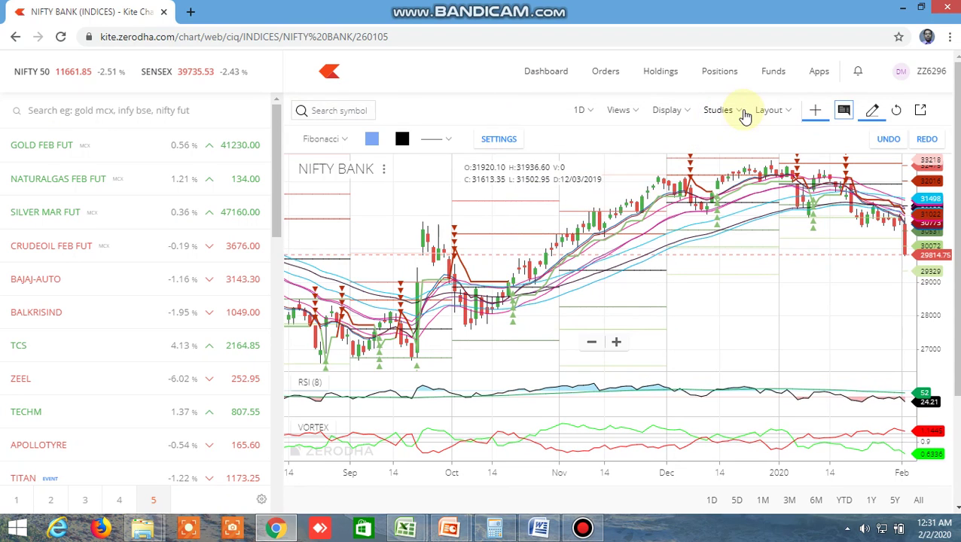
Clear all current studies from the ACC chart and add a simple Moving Average on Close with a period of 100
{"action": "left_click", "coordinate": [742, 114]}
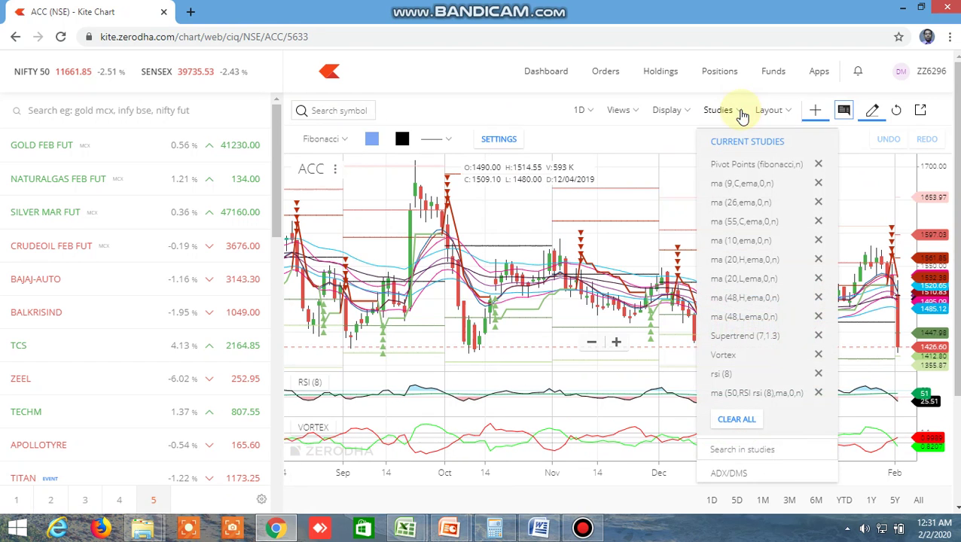
{"action": "left_click", "coordinate": [741, 422]}
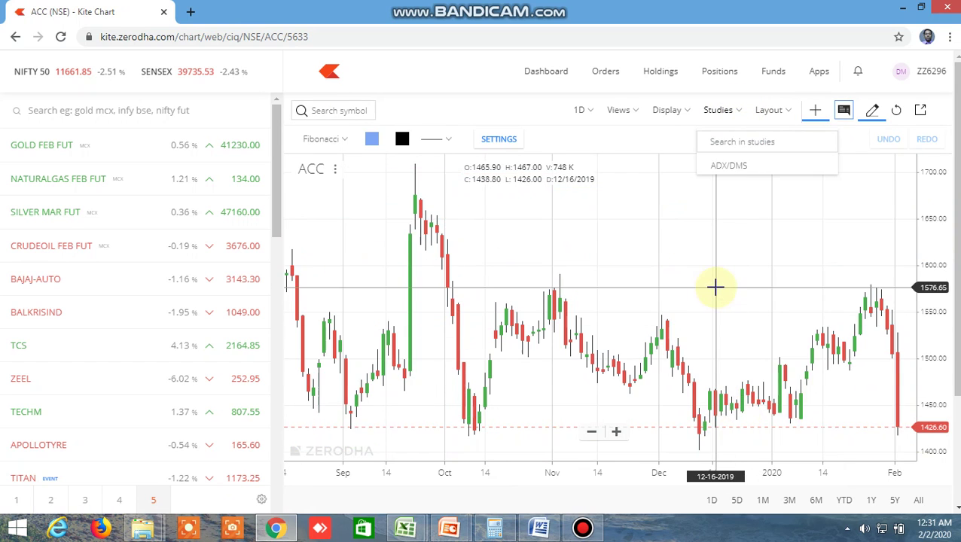
{"action": "scroll", "coordinate": [708, 285], "scroll_direction": "up", "scroll_amount": 4}
{"action": "left_click", "coordinate": [736, 143]}
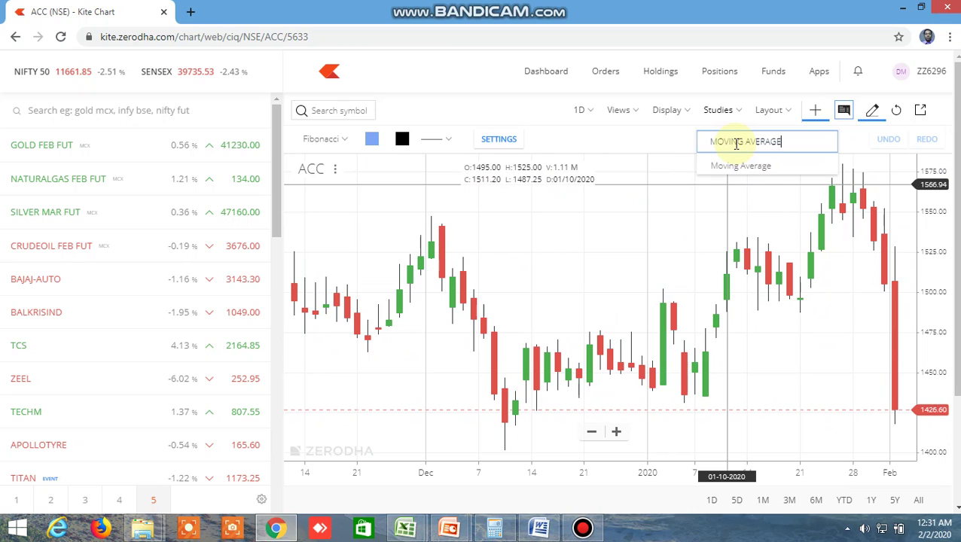
{"action": "left_click", "coordinate": [743, 172]}
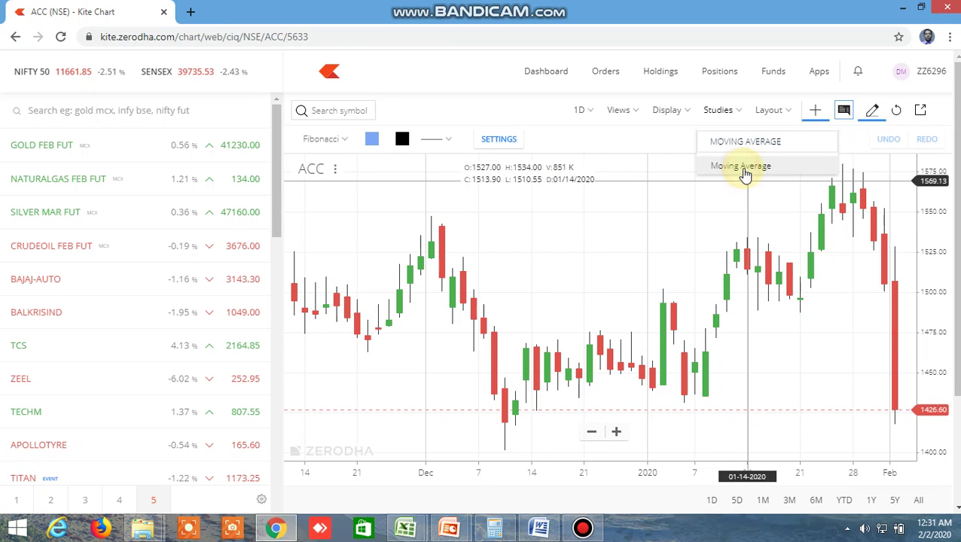
{"action": "left_click", "coordinate": [744, 171]}
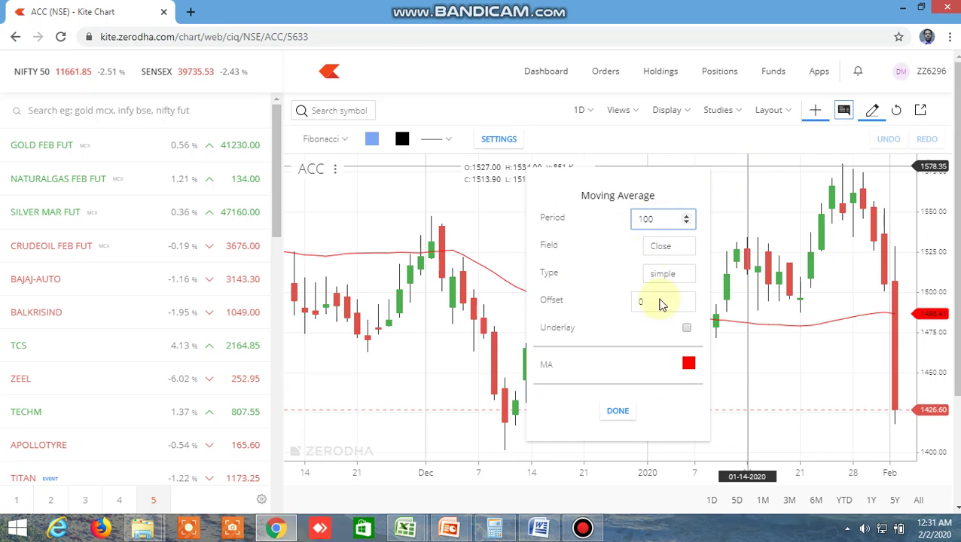
{"action": "left_click", "coordinate": [625, 411]}
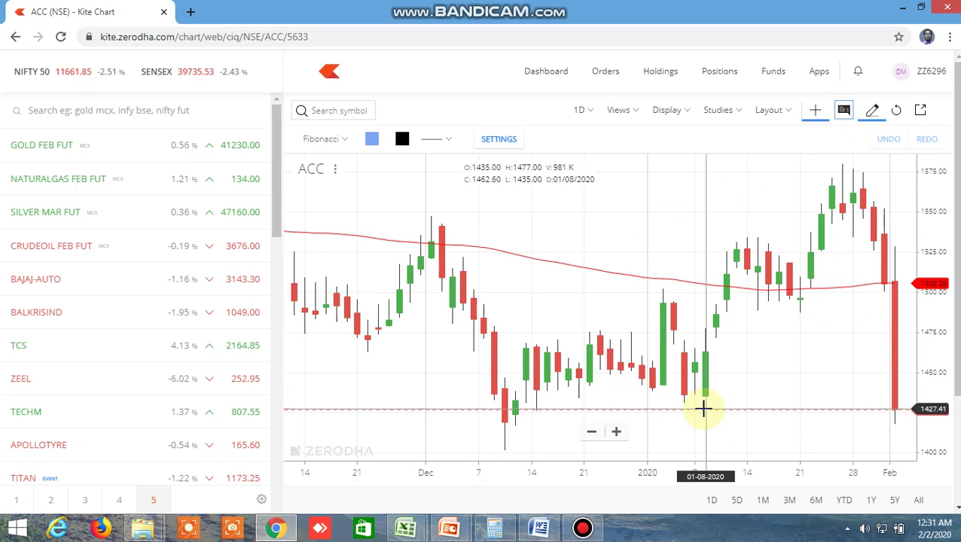
Examine the latest ACC candles against the 100-period moving average line
{"action": "scroll", "coordinate": [703, 407], "scroll_direction": "up", "scroll_amount": 4}
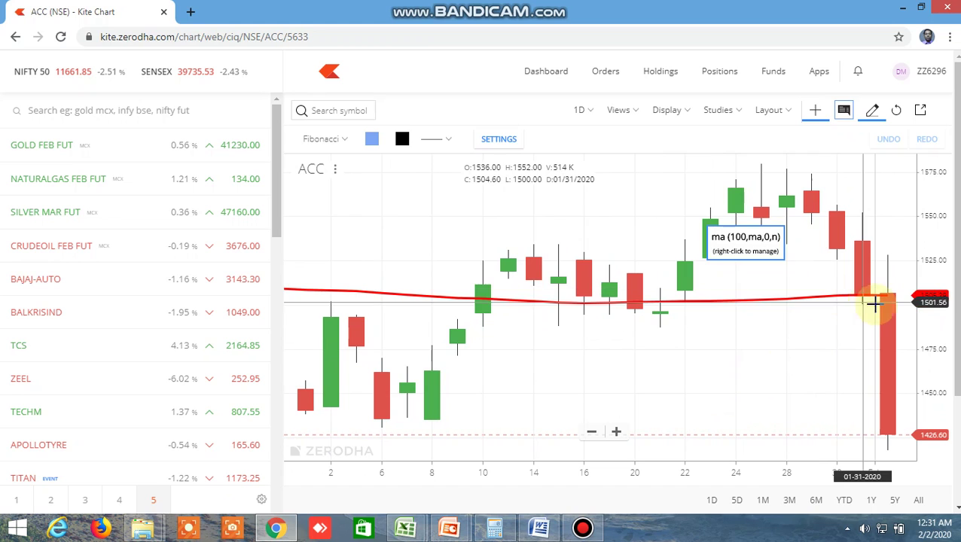
{"action": "scroll", "coordinate": [896, 347], "scroll_direction": "down", "scroll_amount": 3}
{"action": "scroll", "coordinate": [896, 347], "scroll_direction": "down", "scroll_amount": 1}
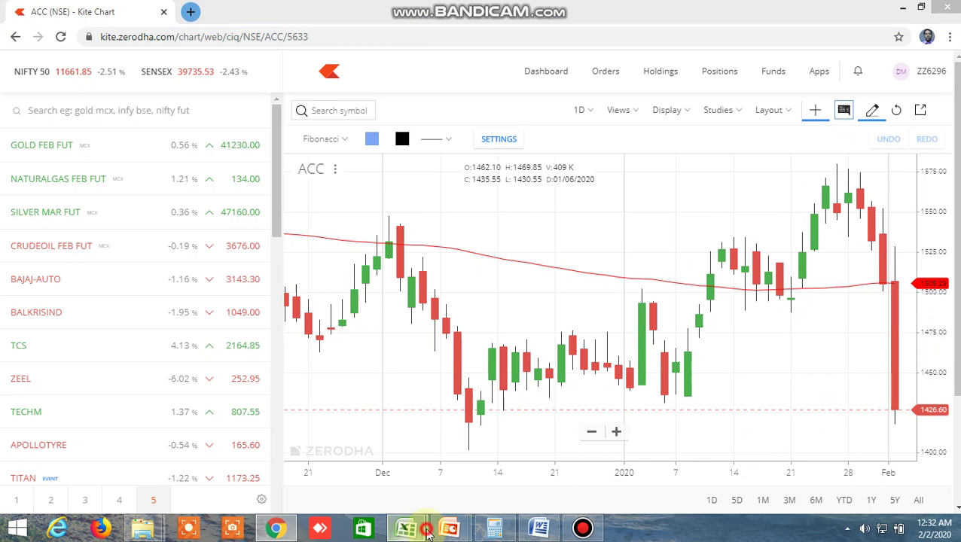
Switch back to the Excel screener sheet and inspect the 100 MA crossing formulas for ACC and the row 9 stock
{"action": "mouse_move", "coordinate": [362, 528]}
{"action": "left_click", "coordinate": [363, 472]}
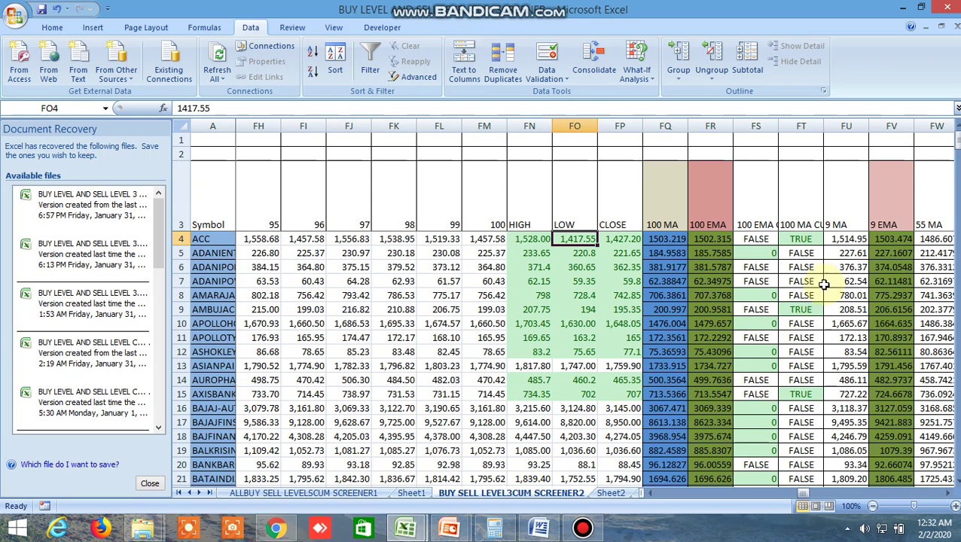
{"action": "left_click", "coordinate": [803, 240]}
{"action": "left_click", "coordinate": [806, 309]}
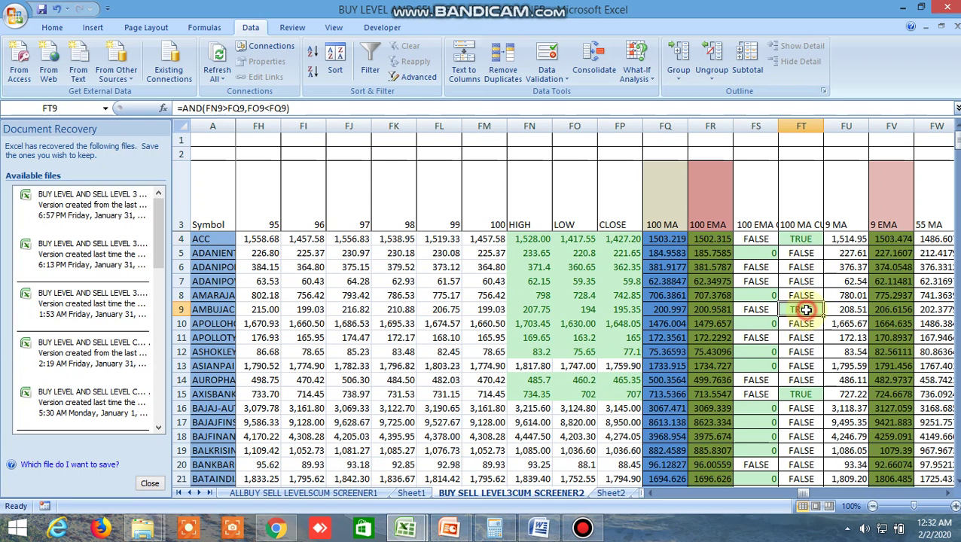
Switch to the Kite chart in Chrome and load the chart for AMBUJACEM on NSE
{"action": "left_click", "coordinate": [282, 527]}
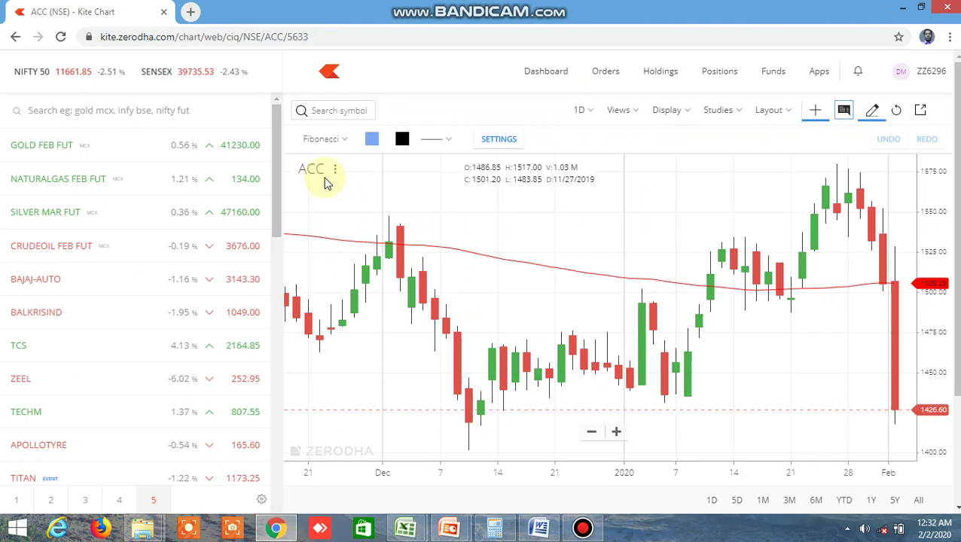
{"action": "left_click", "coordinate": [339, 113]}
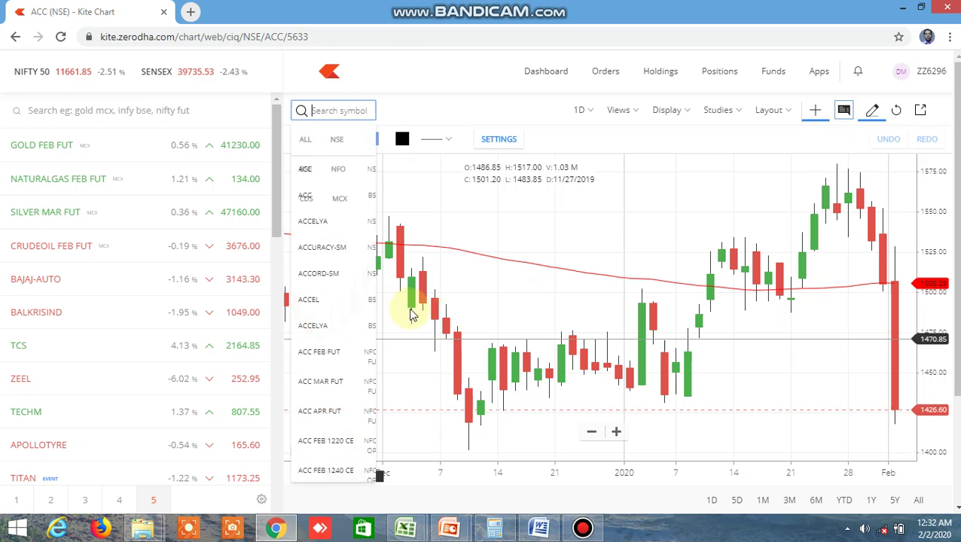
{"action": "left_click_drag", "start_coordinate": [468, 317], "coordinate": [432, 208]}
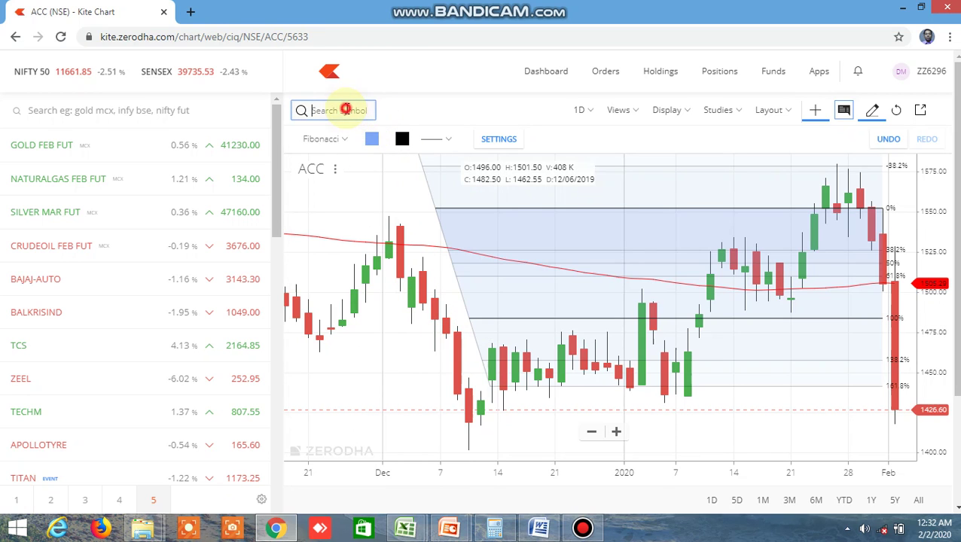
{"action": "type", "text": "A"}
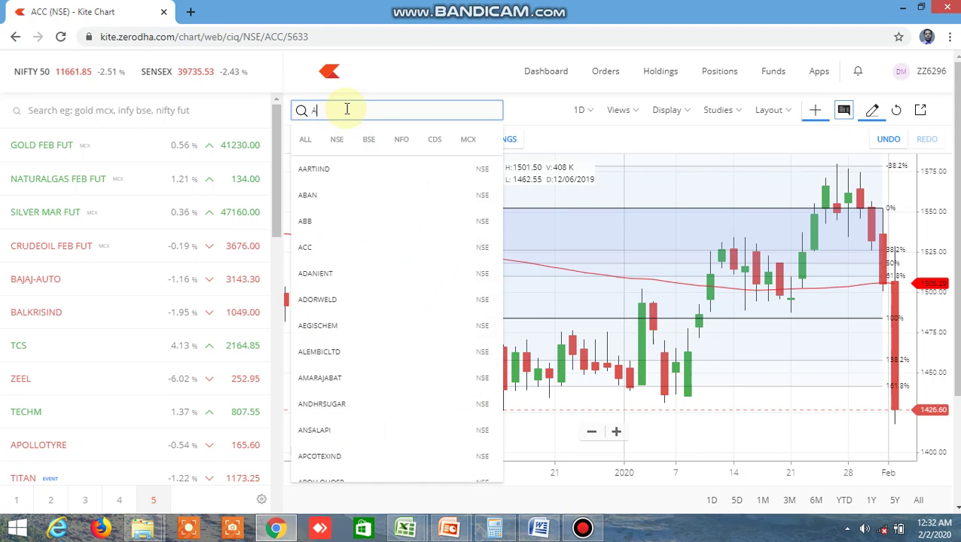
{"action": "type", "text": "MBUJACE"}
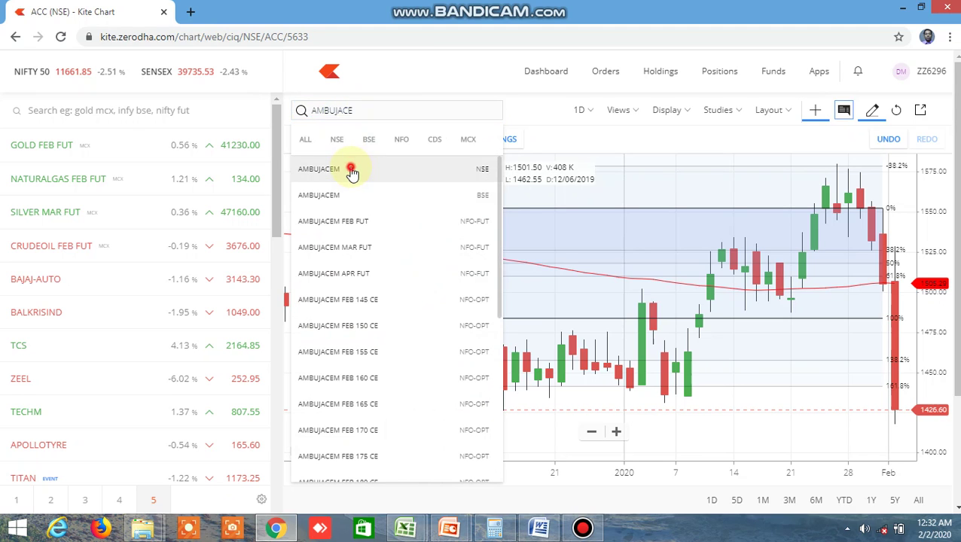
{"action": "left_click", "coordinate": [350, 170]}
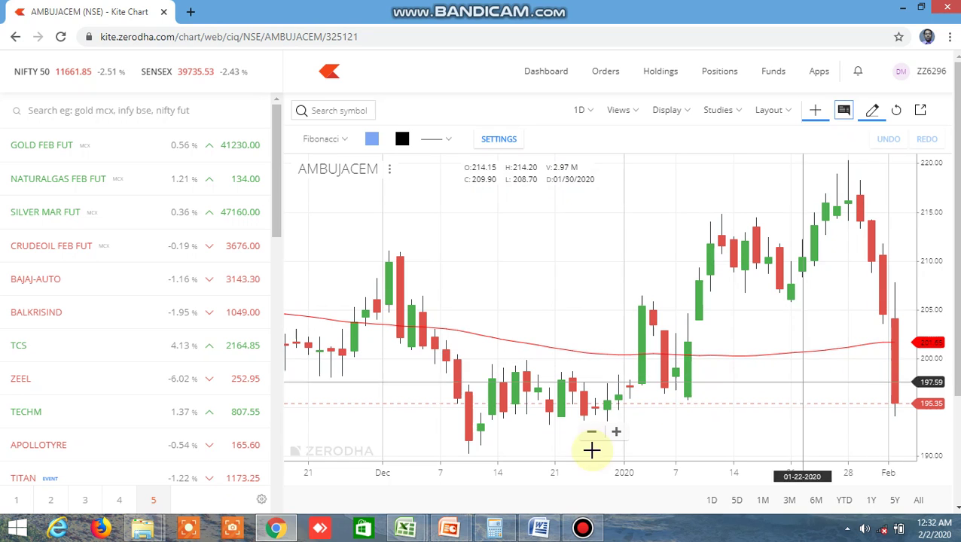
Return to the Excel screener workbook and inspect the 100 MA crossing formula for AXISBANK in row 15
{"action": "mouse_move", "coordinate": [406, 527]}
{"action": "left_click", "coordinate": [332, 444]}
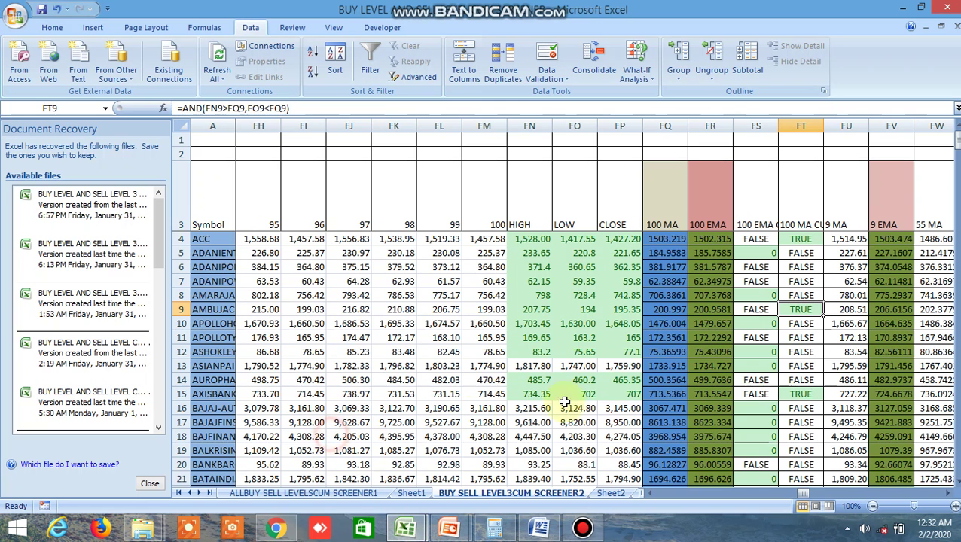
{"action": "scroll", "coordinate": [801, 374], "scroll_direction": "down", "scroll_amount": 1}
{"action": "left_click", "coordinate": [806, 352]}
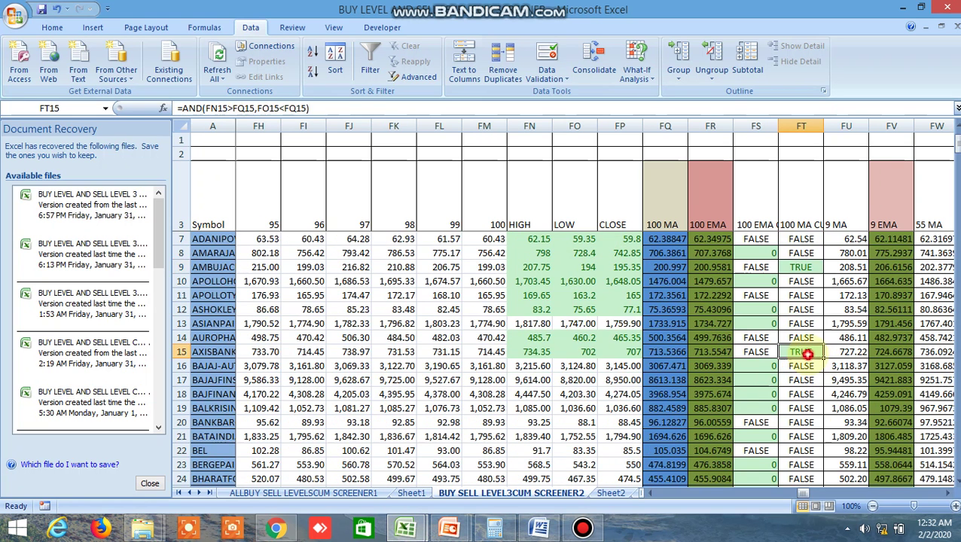
Switch to the Kite chart in Chrome and load the chart for AXISBANK on NSE
{"action": "left_click", "coordinate": [276, 527]}
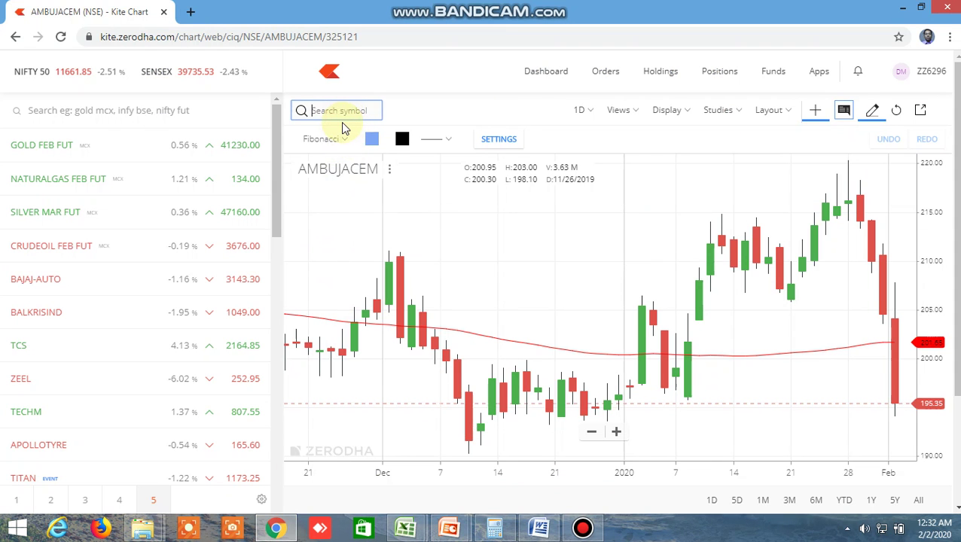
{"action": "type", "text": "AXISB"}
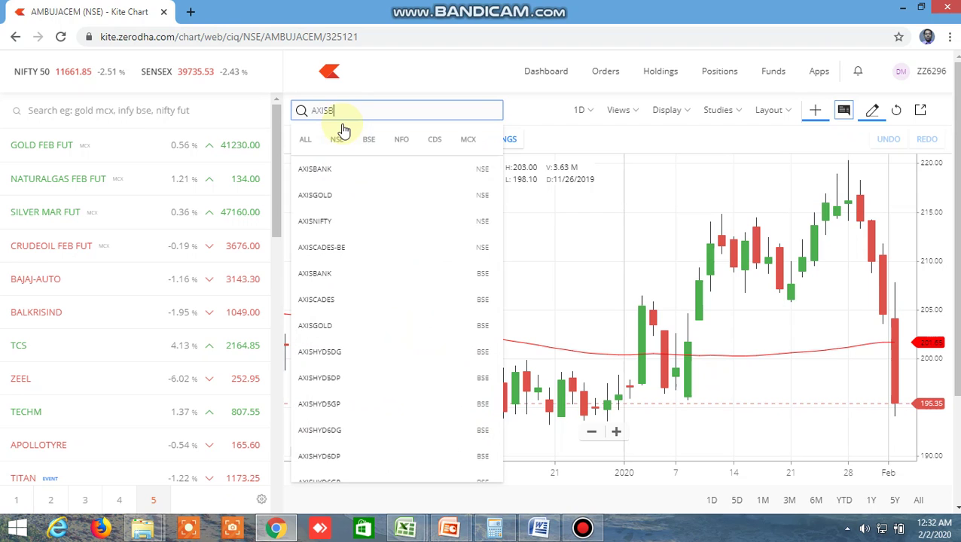
{"action": "type", "text": "ANK"}
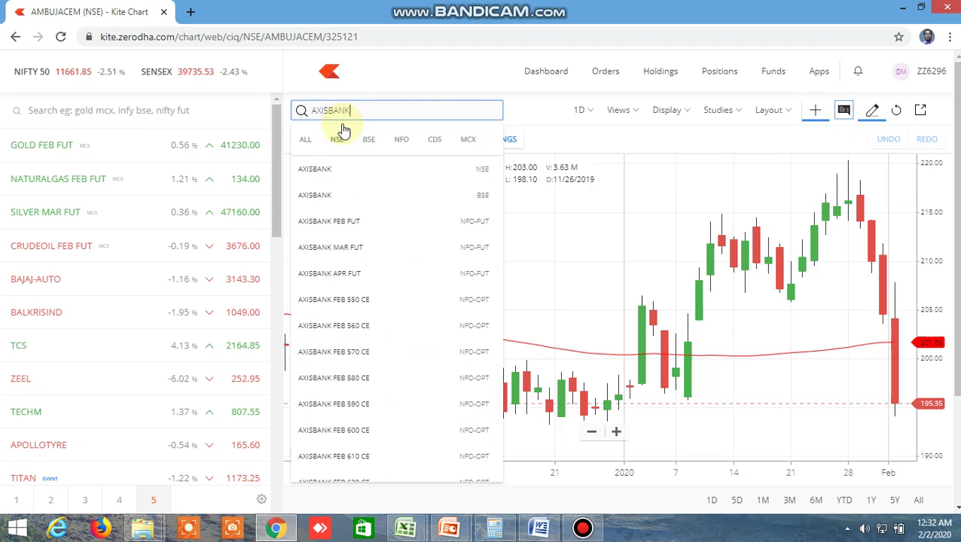
{"action": "left_click", "coordinate": [348, 174]}
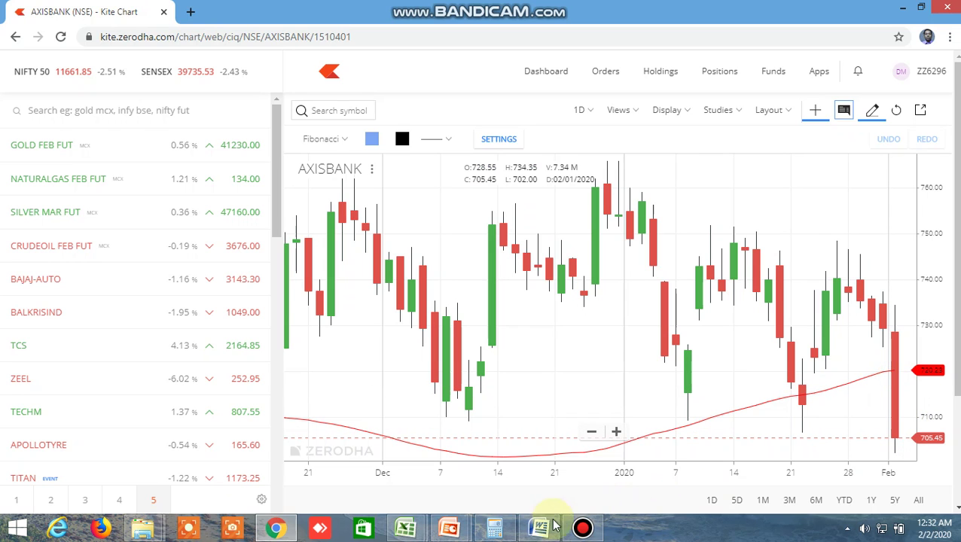
Go back to the Excel screener sheet and inspect the 100 MA average and crossing formulas for AXISBANK
{"action": "mouse_move", "coordinate": [405, 527]}
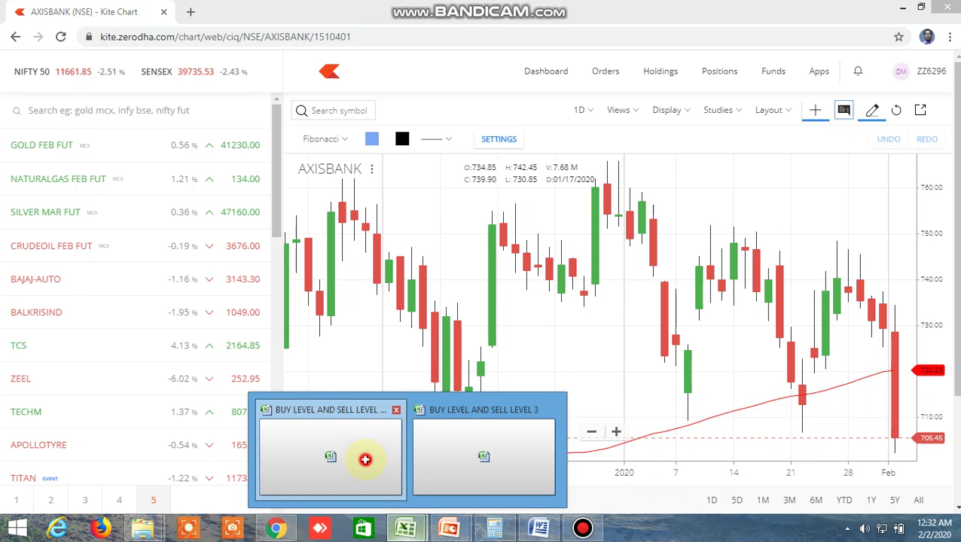
{"action": "left_click", "coordinate": [365, 456]}
{"action": "left_click", "coordinate": [801, 404]}
{"action": "right_click", "coordinate": [801, 404]}
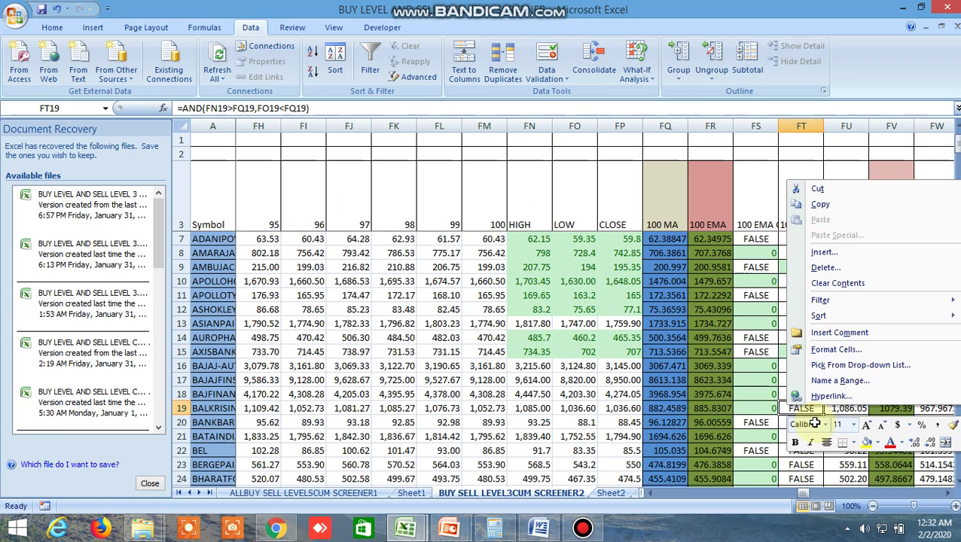
{"action": "left_click", "coordinate": [665, 352]}
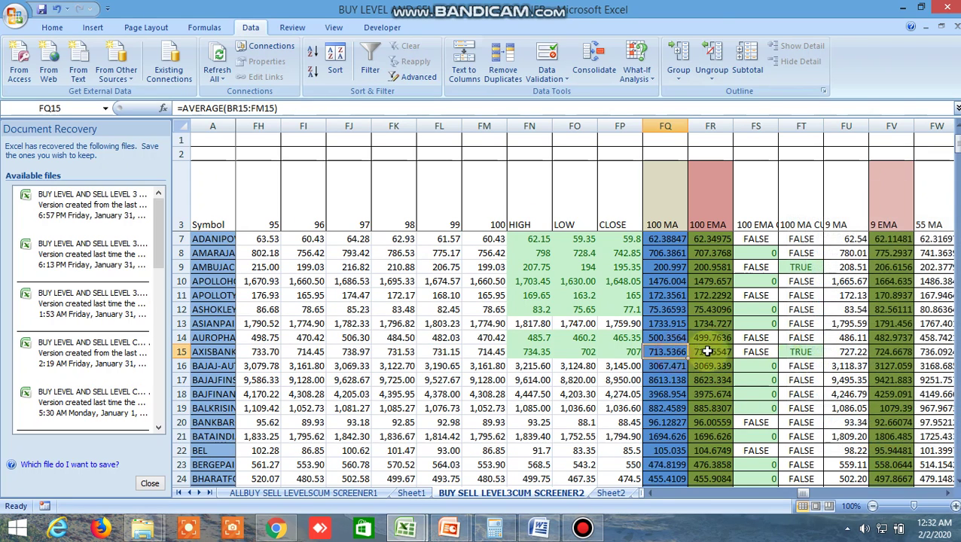
{"action": "scroll", "coordinate": [807, 382], "scroll_direction": "down", "scroll_amount": 1}
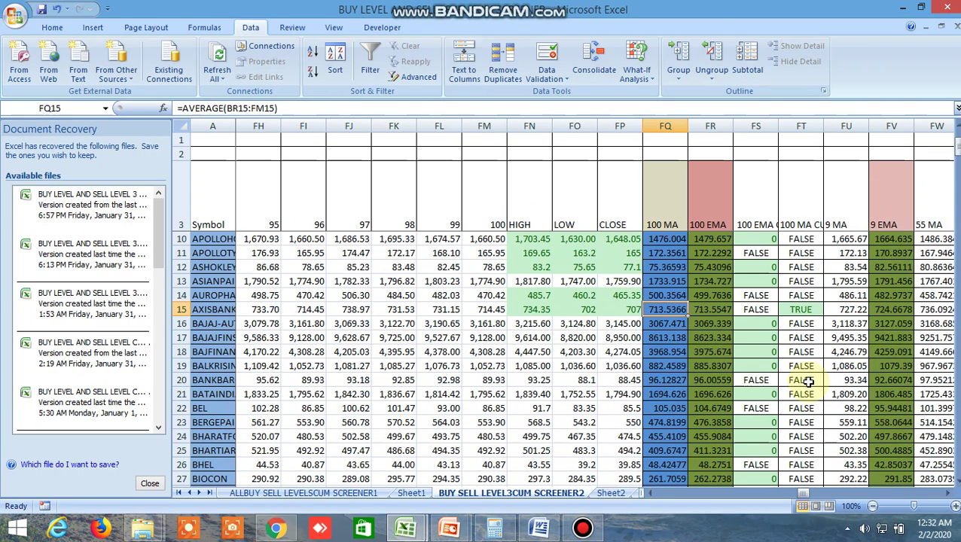
{"action": "left_click", "coordinate": [806, 310]}
Inspect the 100 MA crossing formulas for the stocks in rows 33, 39 and 40
{"action": "scroll", "coordinate": [811, 393], "scroll_direction": "down", "scroll_amount": 6}
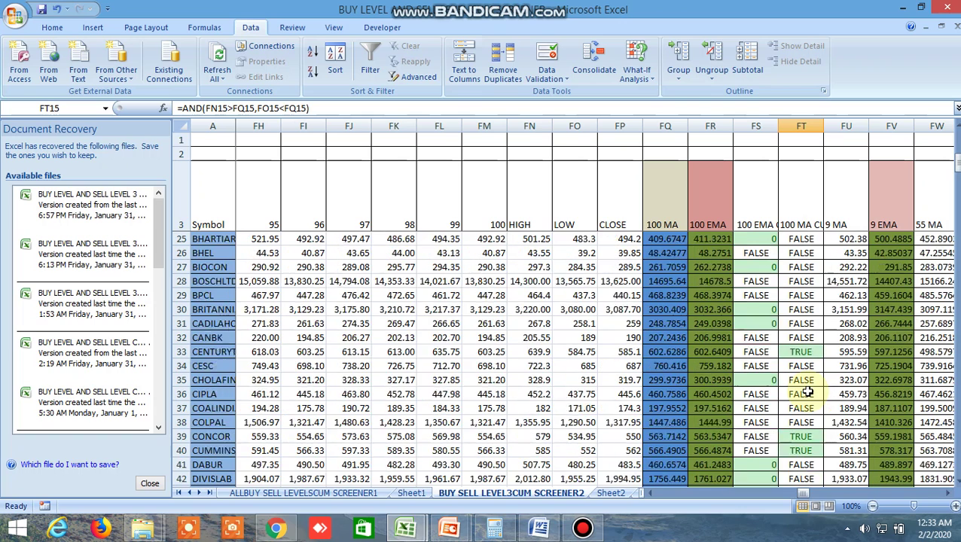
{"action": "left_click", "coordinate": [804, 310]}
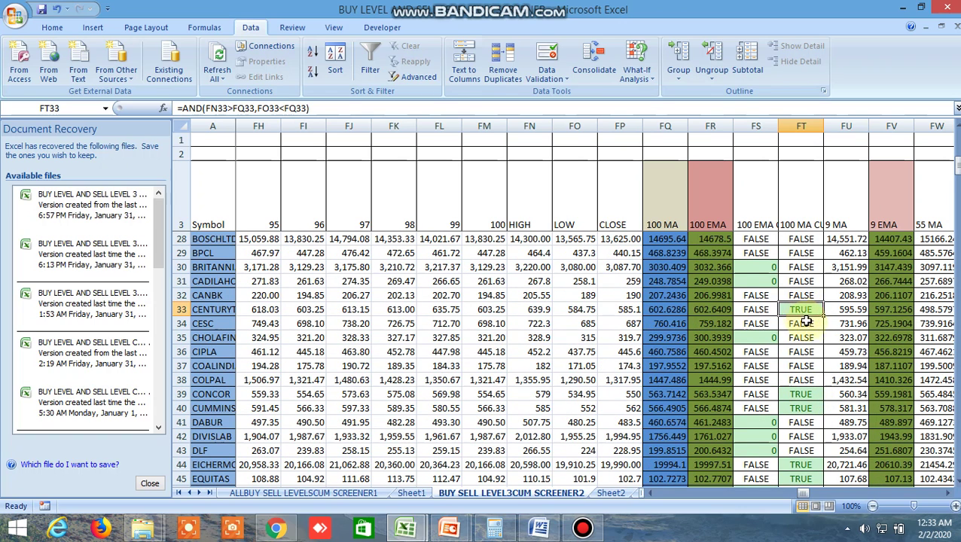
{"action": "left_click", "coordinate": [805, 391]}
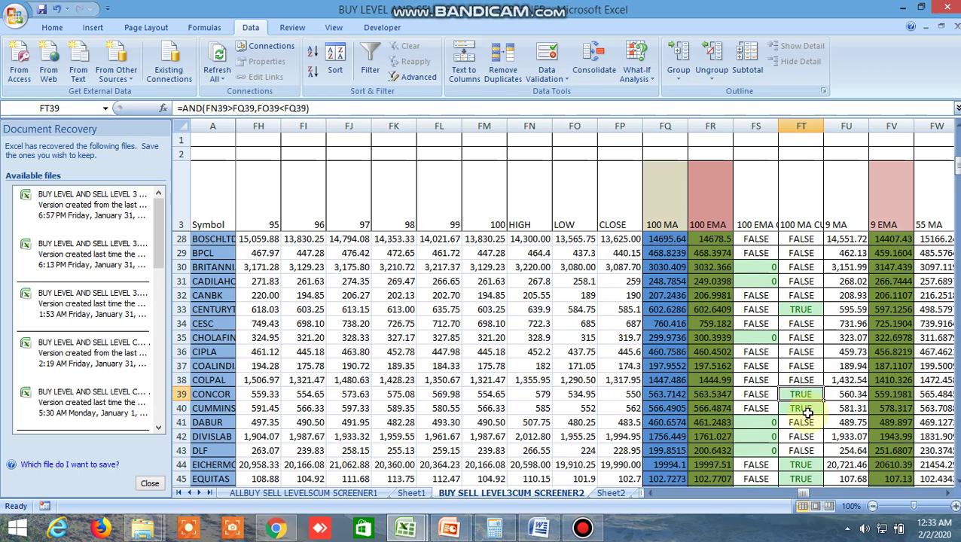
{"action": "left_click", "coordinate": [807, 412]}
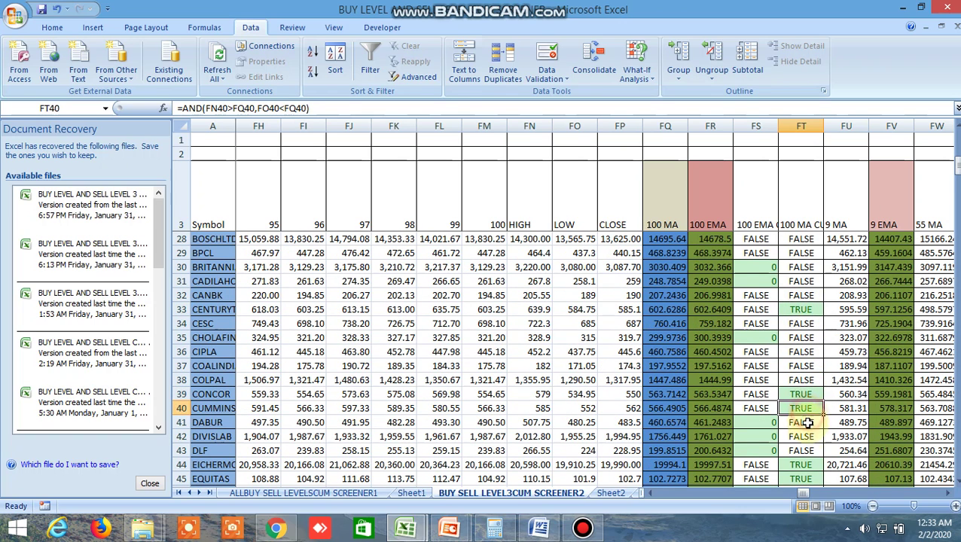
Open the INSIDE THE BAR WITH NR7 sheet and find its INSIDE THE BAR signal columns
{"action": "left_click", "coordinate": [612, 493]}
{"action": "left_click", "coordinate": [616, 493]}
{"action": "left_click", "coordinate": [616, 494]}
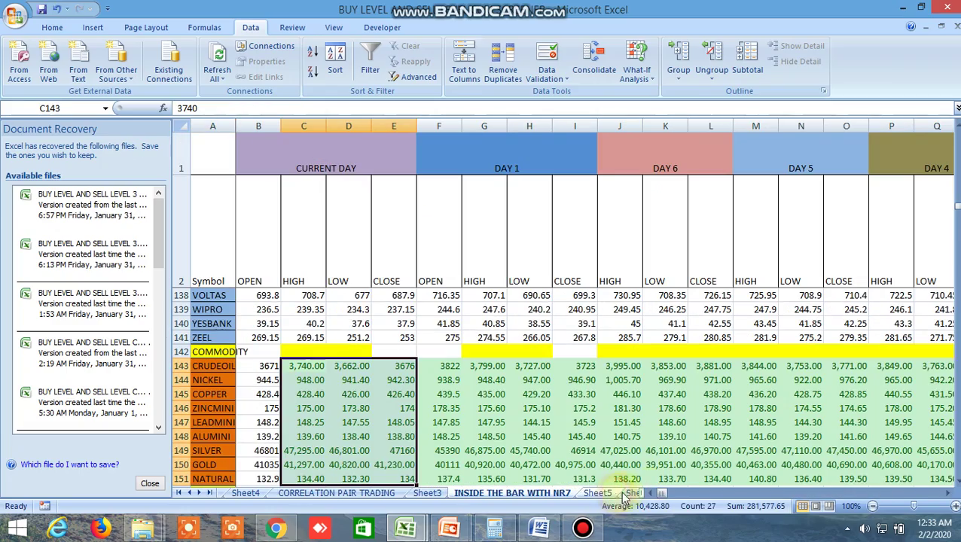
{"action": "scroll", "coordinate": [685, 347], "scroll_direction": "up", "scroll_amount": 3}
{"action": "scroll", "coordinate": [690, 337], "scroll_direction": "up", "scroll_amount": 11}
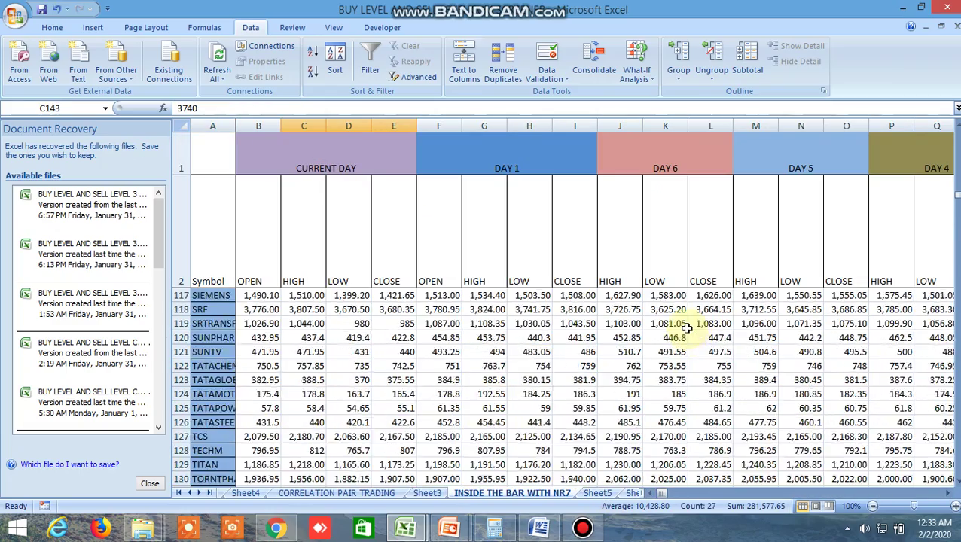
{"action": "scroll", "coordinate": [678, 325], "scroll_direction": "up", "scroll_amount": 4}
{"action": "right_click", "coordinate": [670, 324]}
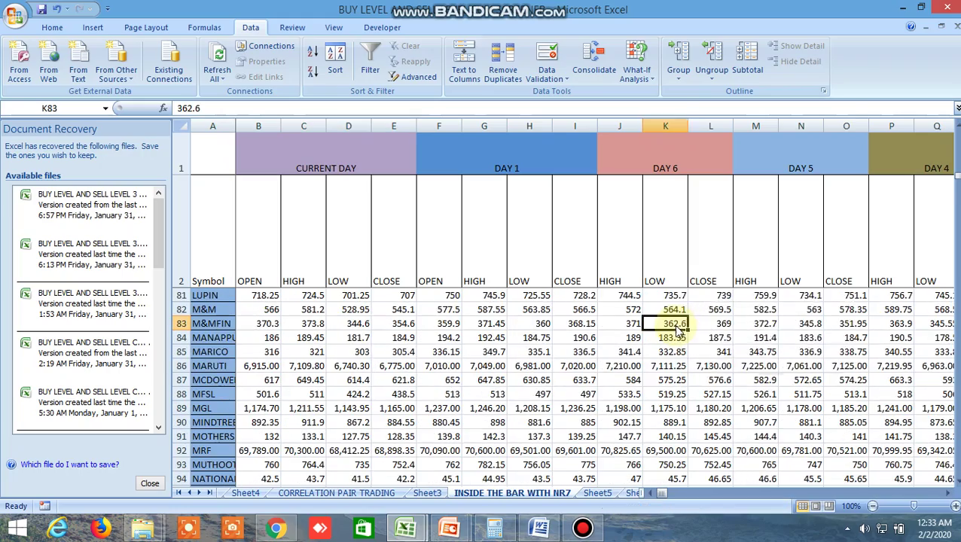
{"action": "left_click", "coordinate": [555, 368]}
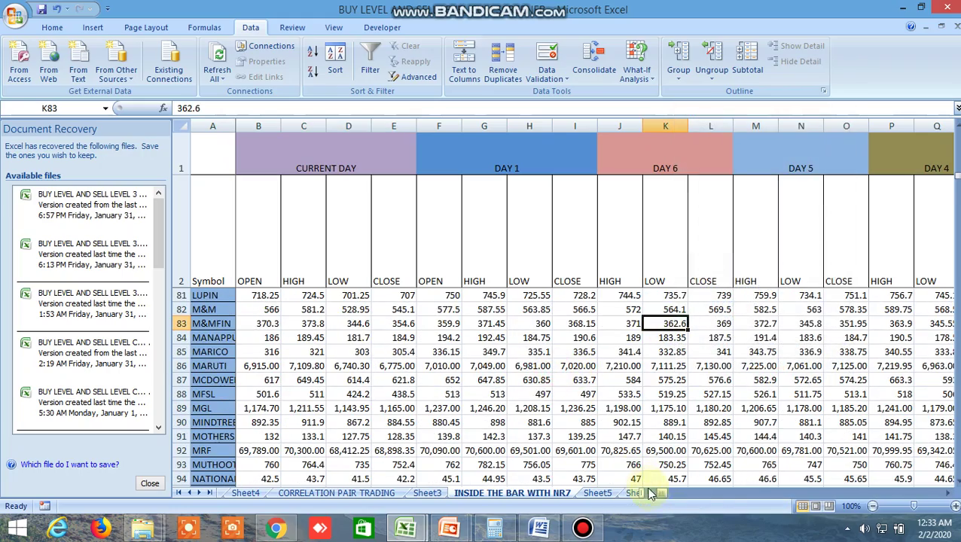
{"action": "left_click_drag", "start_coordinate": [661, 494], "coordinate": [677, 500]}
Review the 1 DAY, 2 DAY, NR7 and NR4 signals across the stocks and select the 1 DAY signal for ESCORTS
{"action": "scroll", "coordinate": [558, 407], "scroll_direction": "up", "scroll_amount": 14}
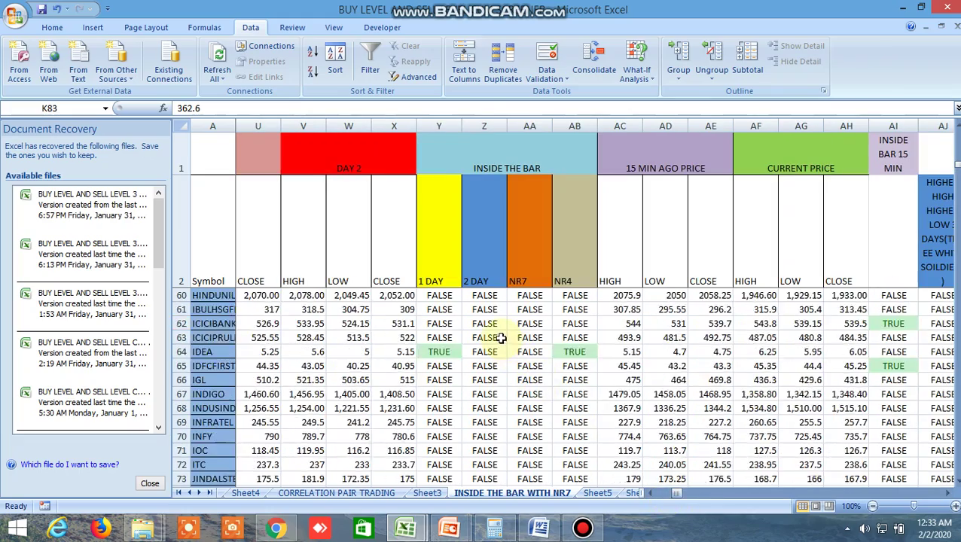
{"action": "scroll", "coordinate": [493, 323], "scroll_direction": "up", "scroll_amount": 12}
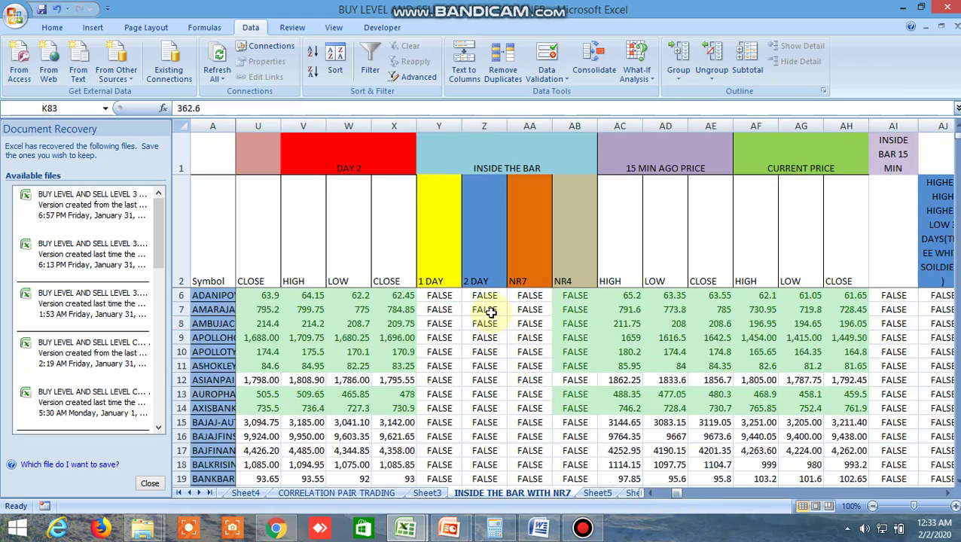
{"action": "scroll", "coordinate": [489, 311], "scroll_direction": "down", "scroll_amount": 7}
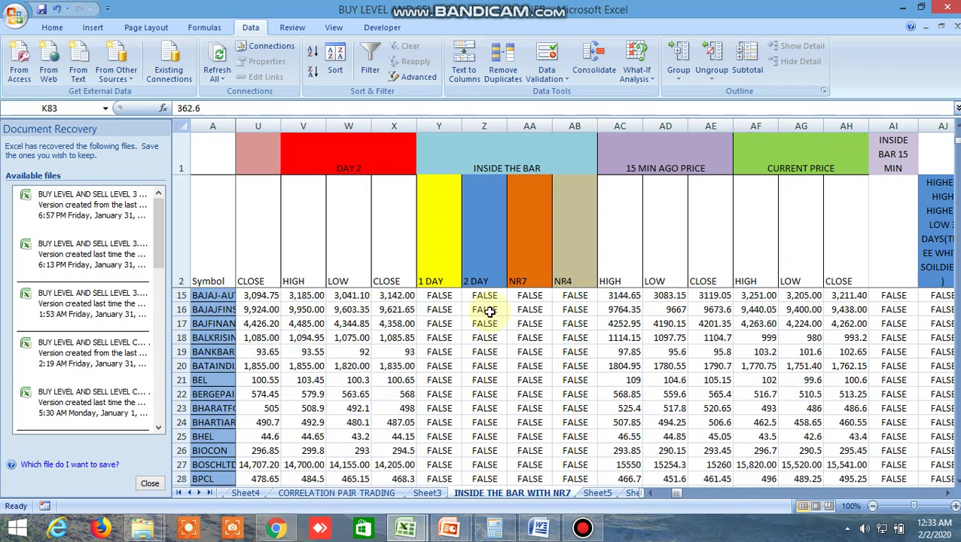
{"action": "scroll", "coordinate": [490, 325], "scroll_direction": "down", "scroll_amount": 5}
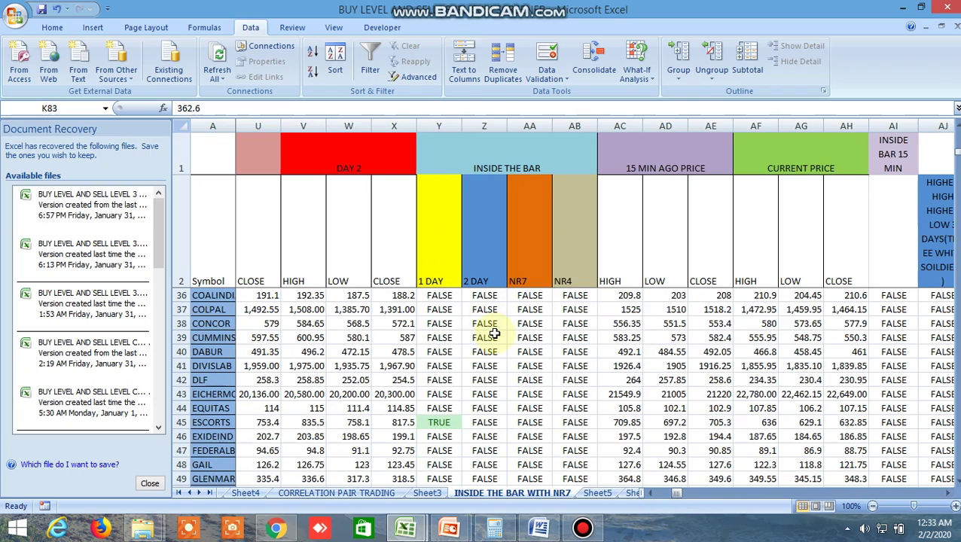
{"action": "left_click", "coordinate": [455, 380]}
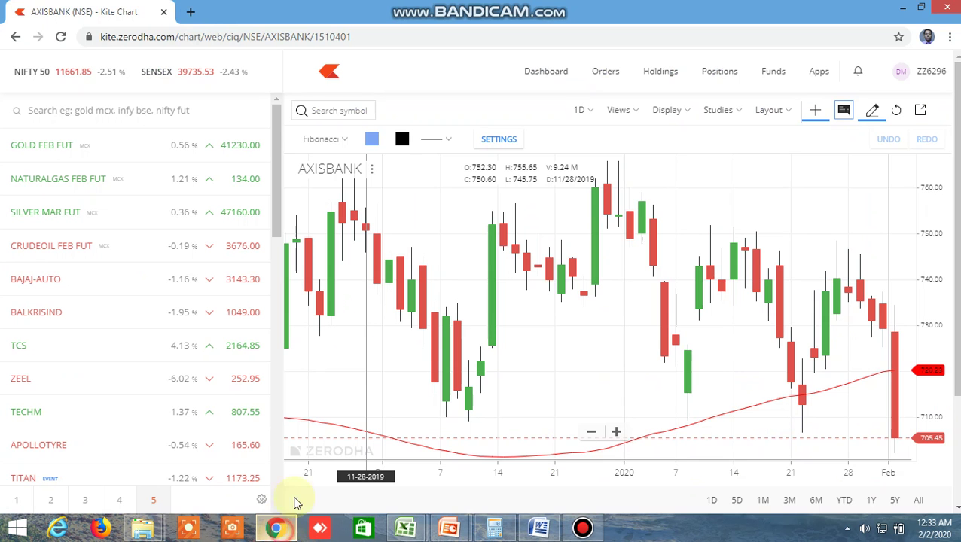
Switch to the Kite chart in Chrome and load the chart for ESCORTS on NSE
{"action": "left_click", "coordinate": [276, 528]}
{"action": "left_click", "coordinate": [340, 110]}
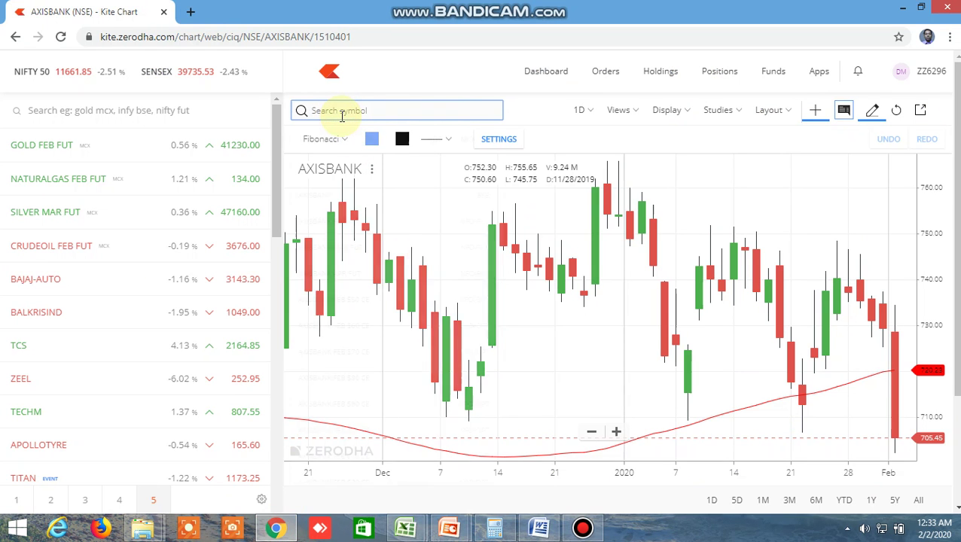
{"action": "type", "text": "ESCPO"}
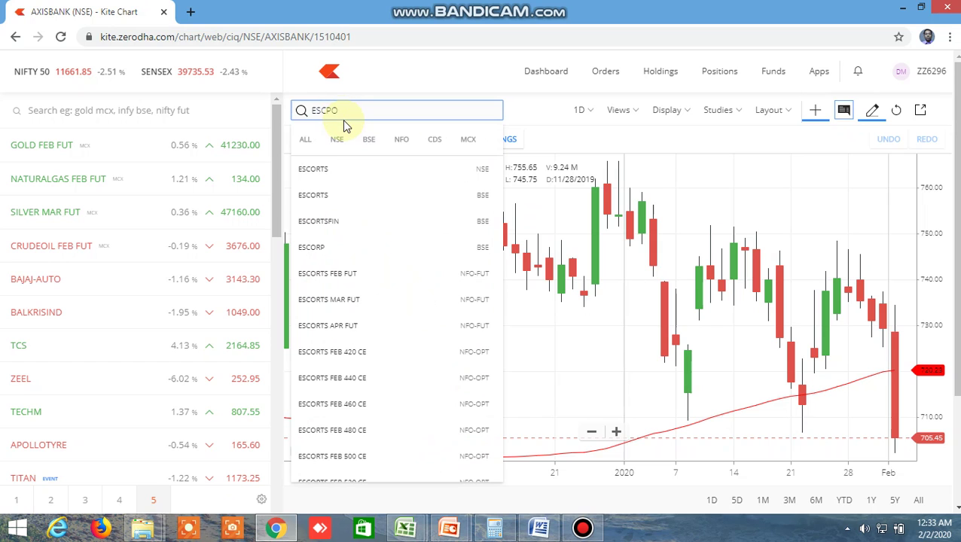
{"action": "left_click", "coordinate": [338, 167]}
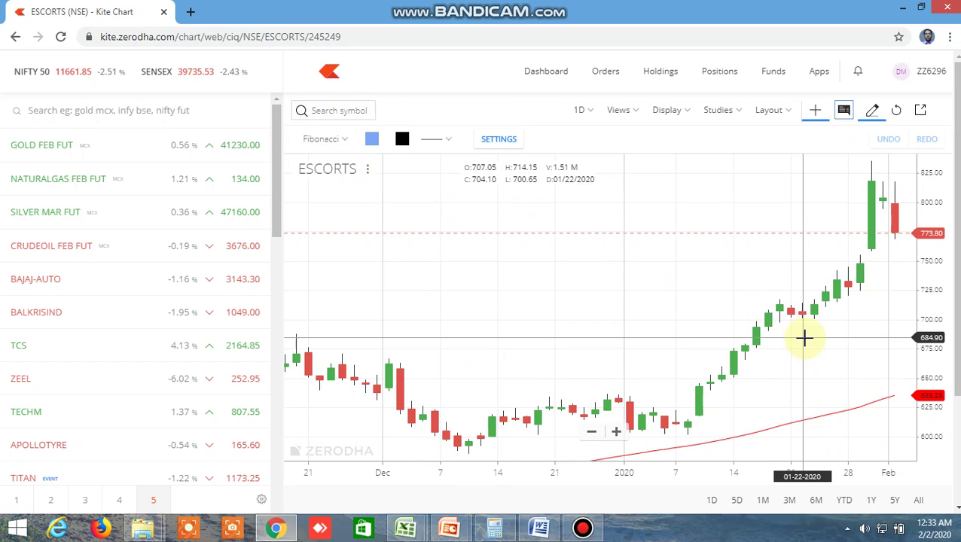
Examine the latest daily ESCORTS candles for the inside bar pattern and return to the Excel screener workbook
{"action": "scroll", "coordinate": [803, 339], "scroll_direction": "up", "scroll_amount": 4}
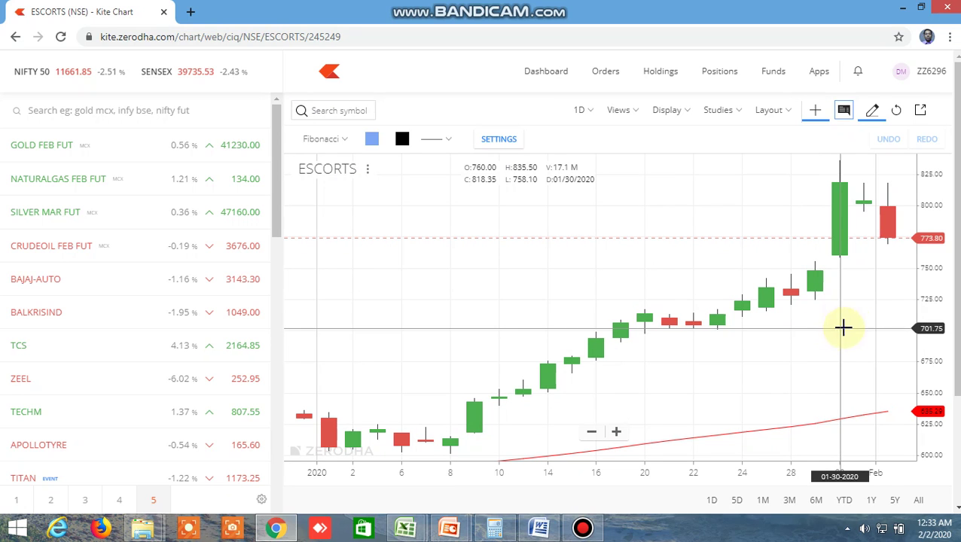
{"action": "scroll", "coordinate": [882, 326], "scroll_direction": "up", "scroll_amount": 2}
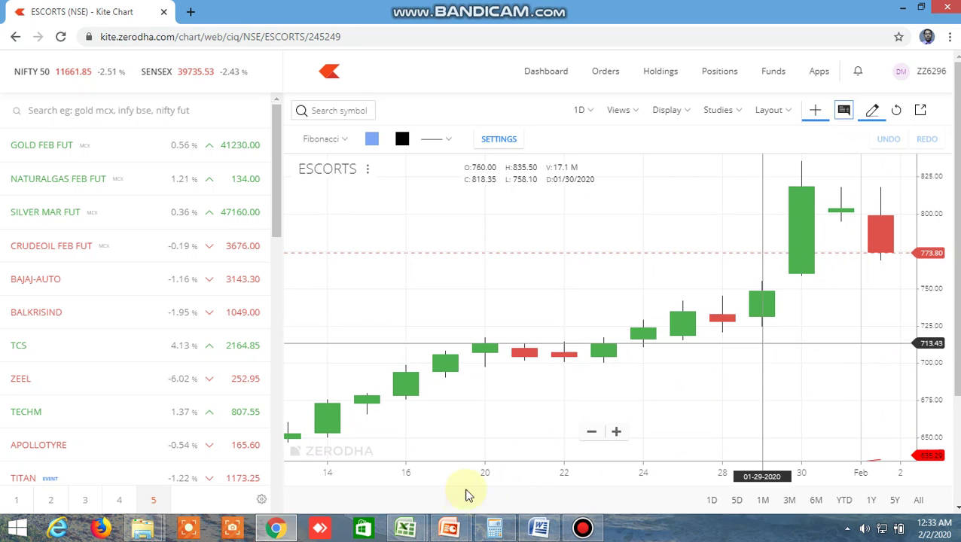
{"action": "mouse_move", "coordinate": [414, 533]}
{"action": "left_click", "coordinate": [349, 450]}
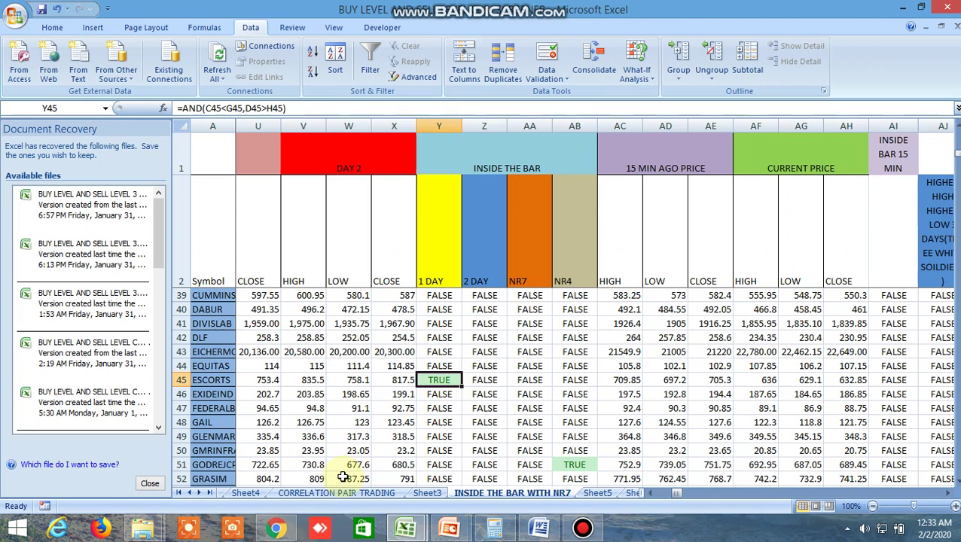
Compare the CURRENT DAY and DAY 1 prices of ESCORTS with its Kite chart in Chrome and return to the Excel workbook
{"action": "left_click_drag", "start_coordinate": [679, 493], "coordinate": [637, 500]}
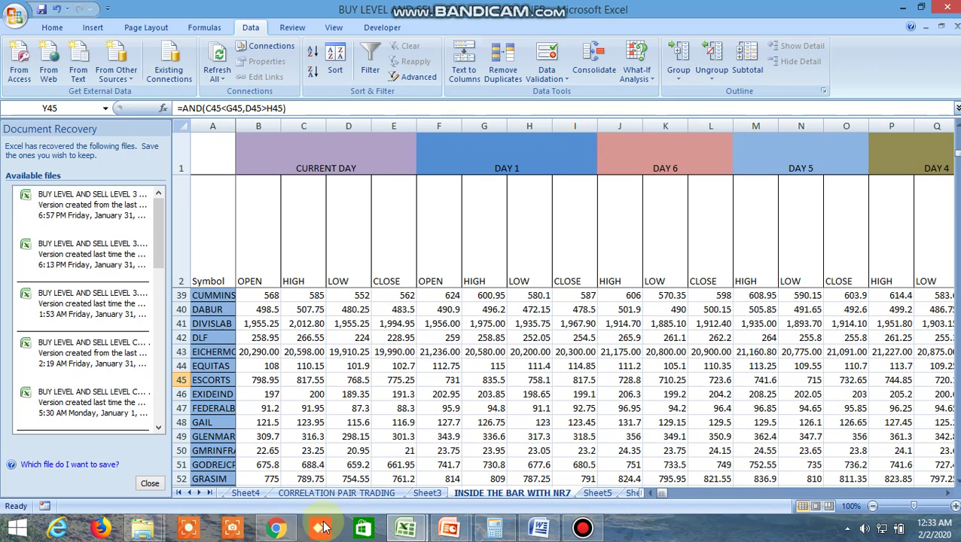
{"action": "left_click", "coordinate": [277, 527]}
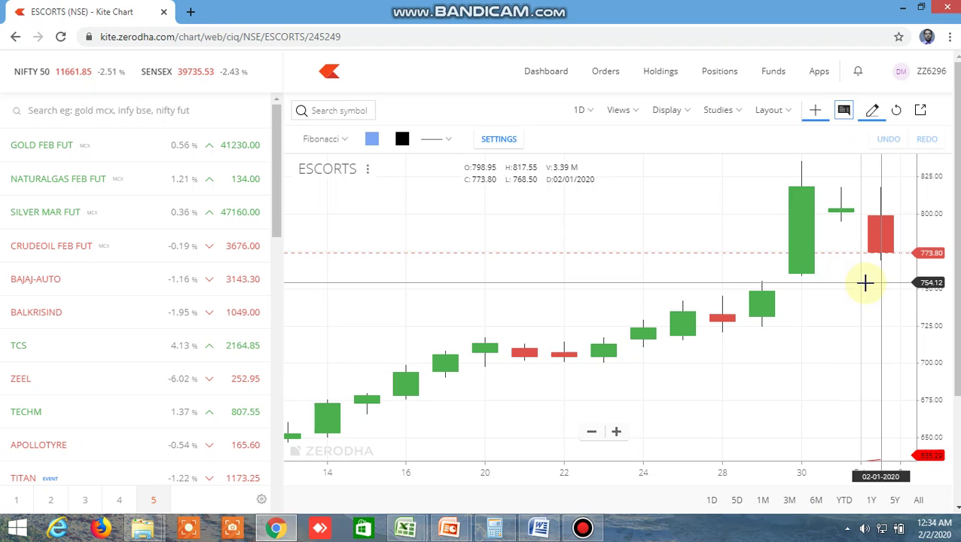
{"action": "mouse_move", "coordinate": [405, 527]}
{"action": "left_click", "coordinate": [326, 468]}
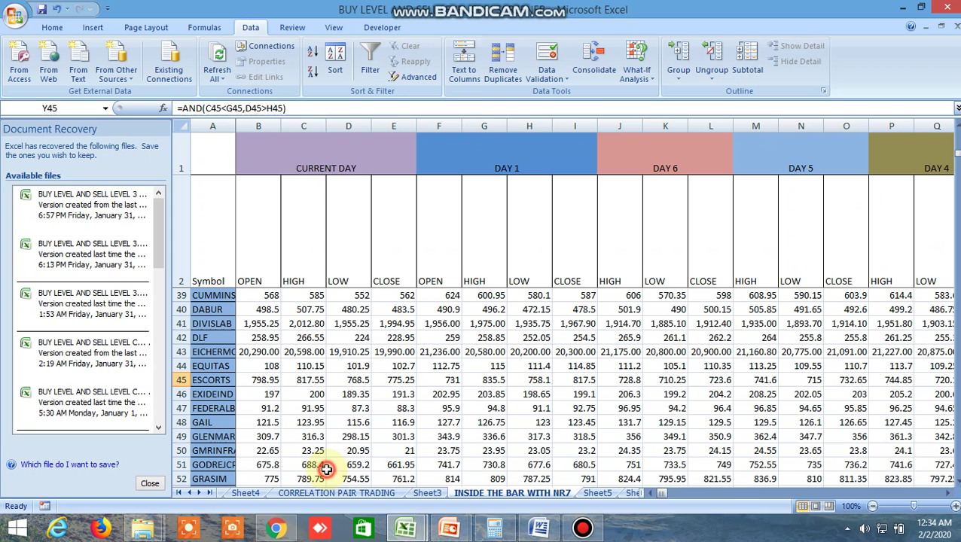
Bring the INSIDE THE BAR signal columns back into view and select the NR4 signal for GODREJCP
{"action": "left_click", "coordinate": [663, 487]}
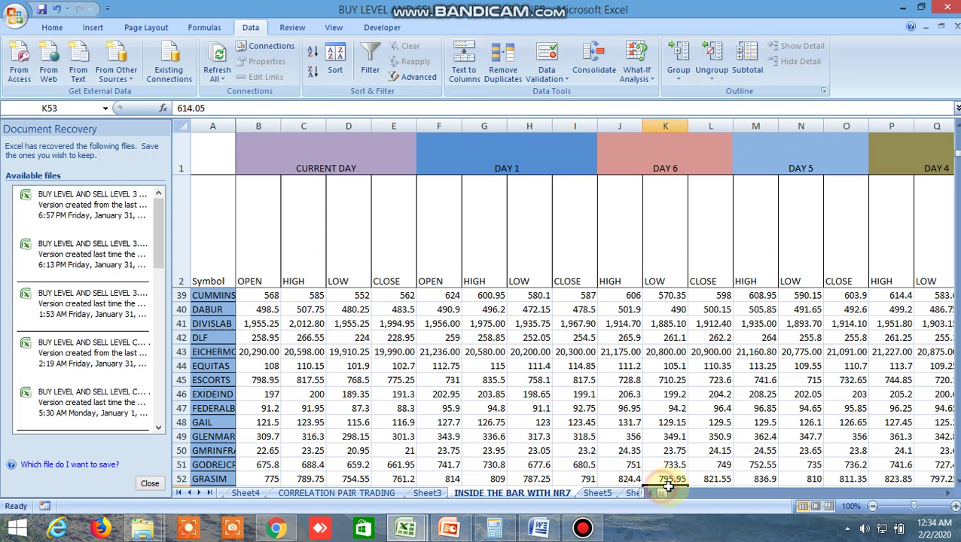
{"action": "left_click_drag", "start_coordinate": [663, 491], "coordinate": [676, 491]}
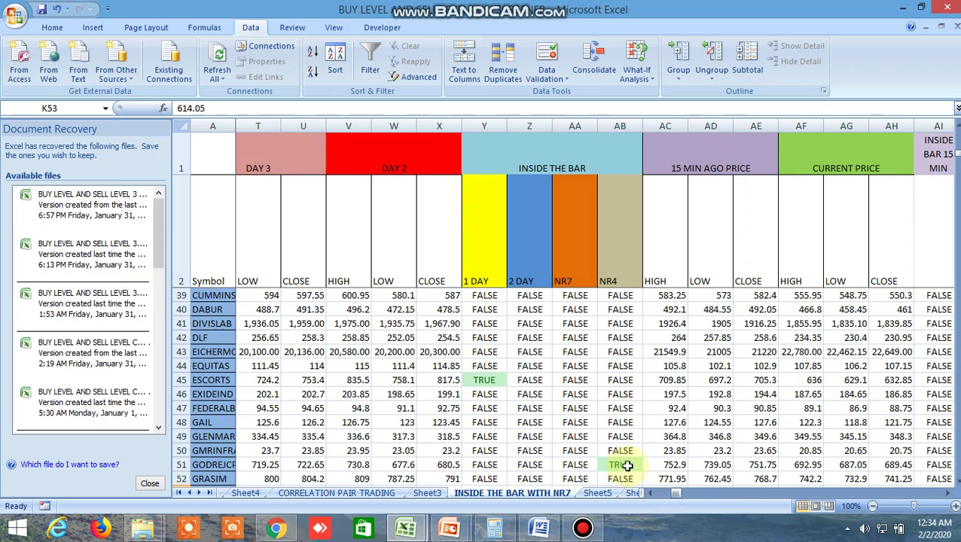
{"action": "scroll", "coordinate": [627, 465], "scroll_direction": "down", "scroll_amount": 2}
{"action": "left_click", "coordinate": [620, 380]}
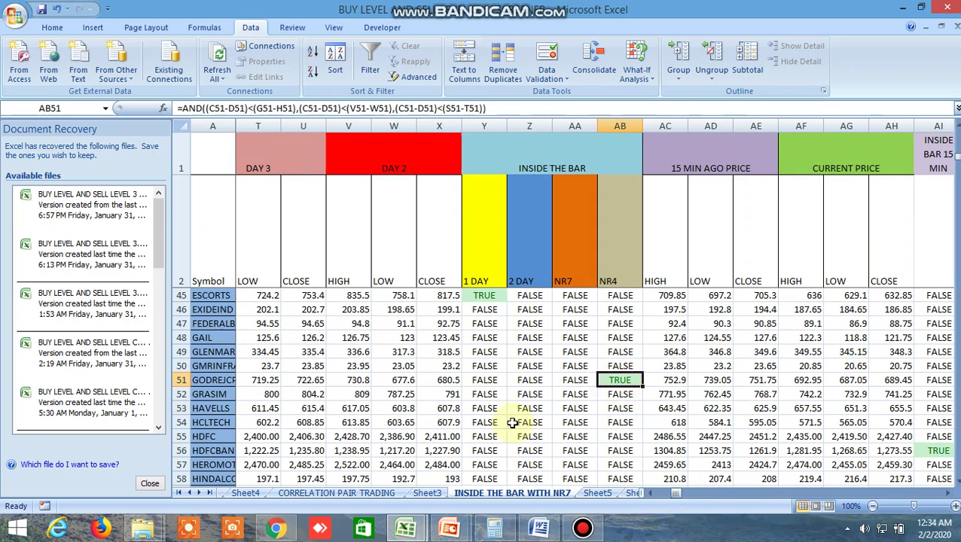
Switch to the Kite chart in Chrome and load the chart for GODREJCP on NSE
{"action": "left_click", "coordinate": [276, 528]}
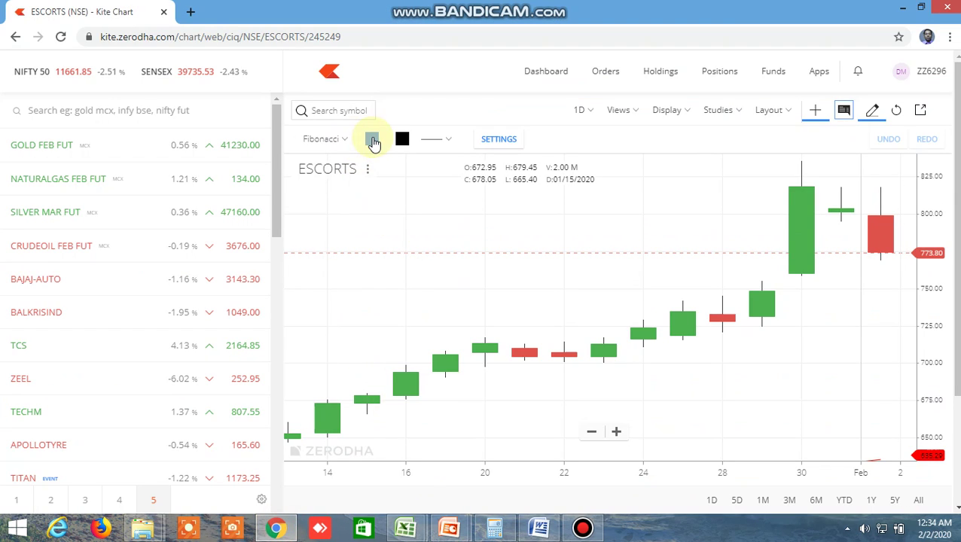
{"action": "left_click", "coordinate": [361, 112]}
{"action": "type", "text": "G"}
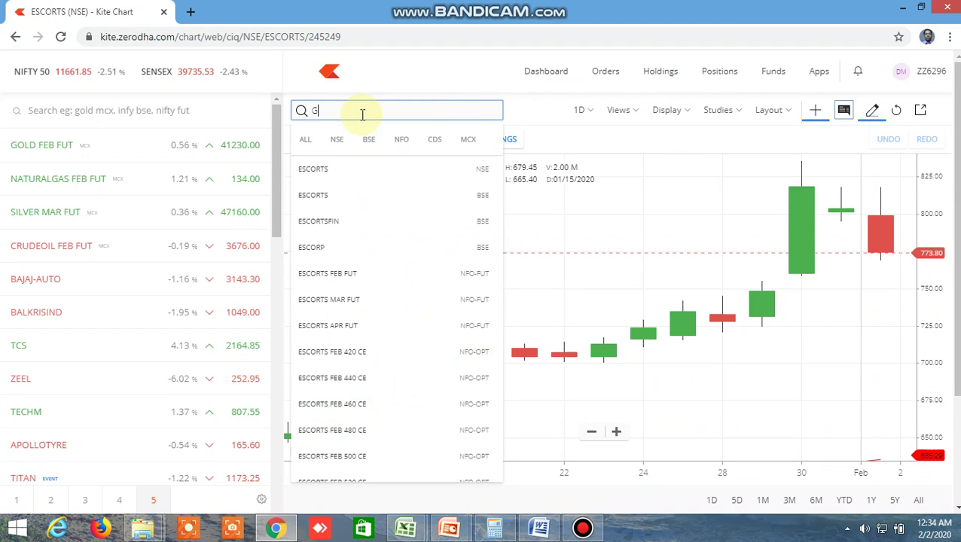
{"action": "type", "text": "ODREJ"}
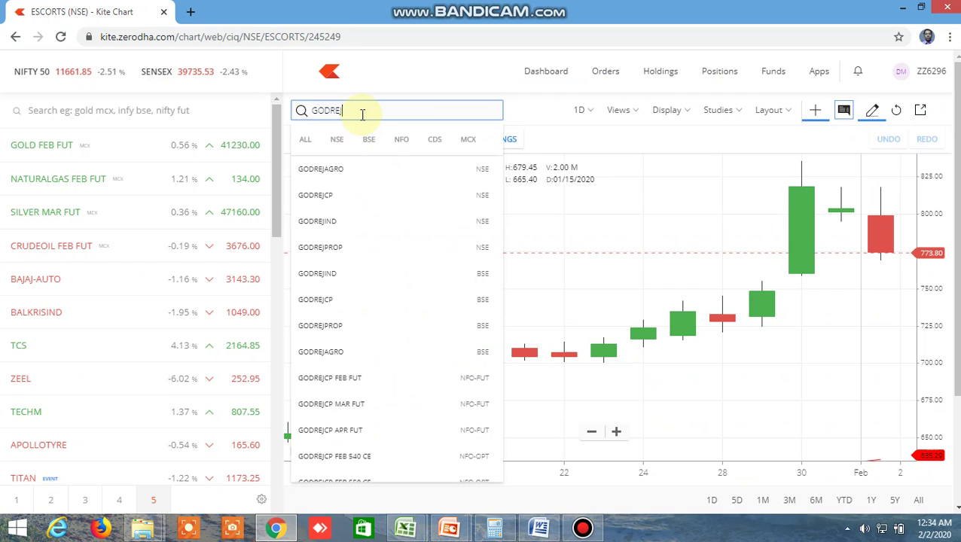
{"action": "type", "text": "CP"}
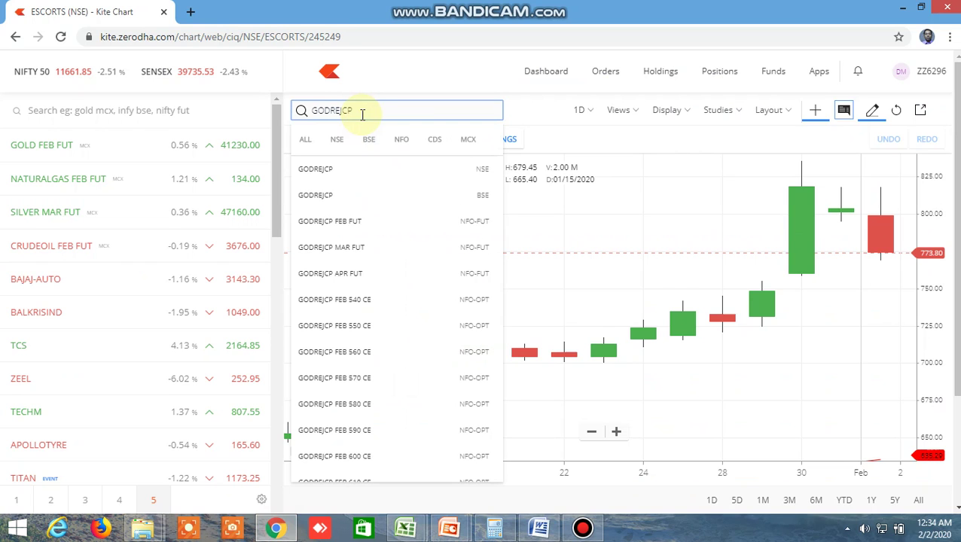
{"action": "left_click", "coordinate": [355, 169]}
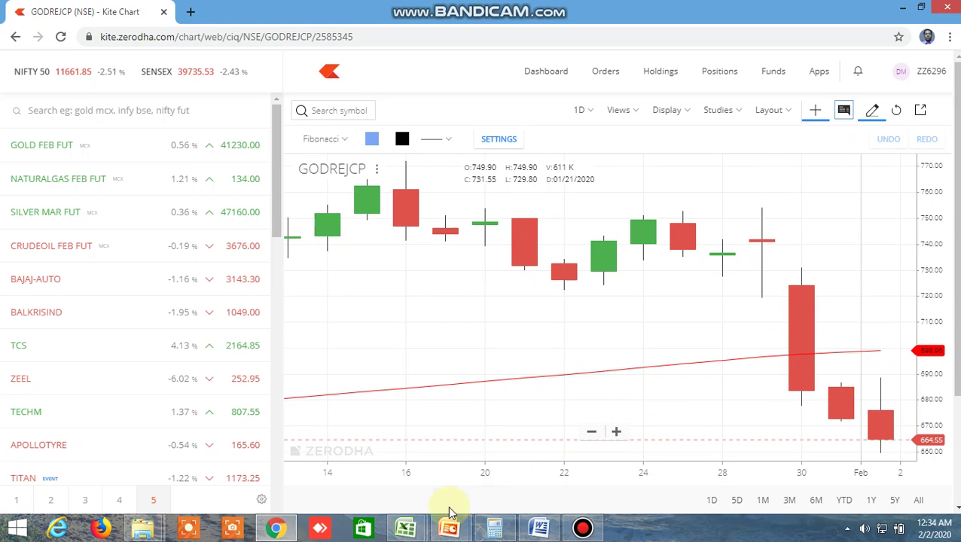
Return to the Excel screener workbook and select the 1 DAY inside bar signal for IDEA
{"action": "mouse_move", "coordinate": [422, 529]}
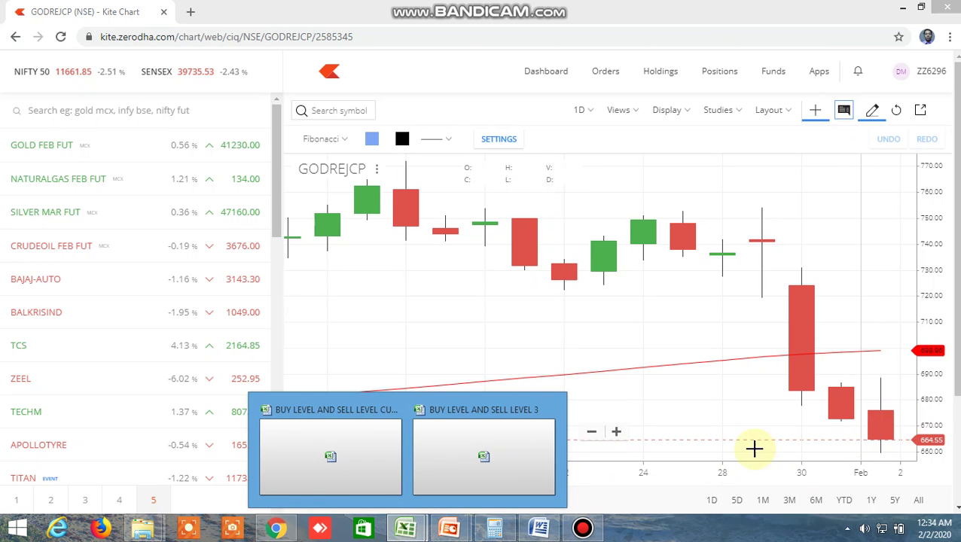
{"action": "left_click", "coordinate": [335, 456]}
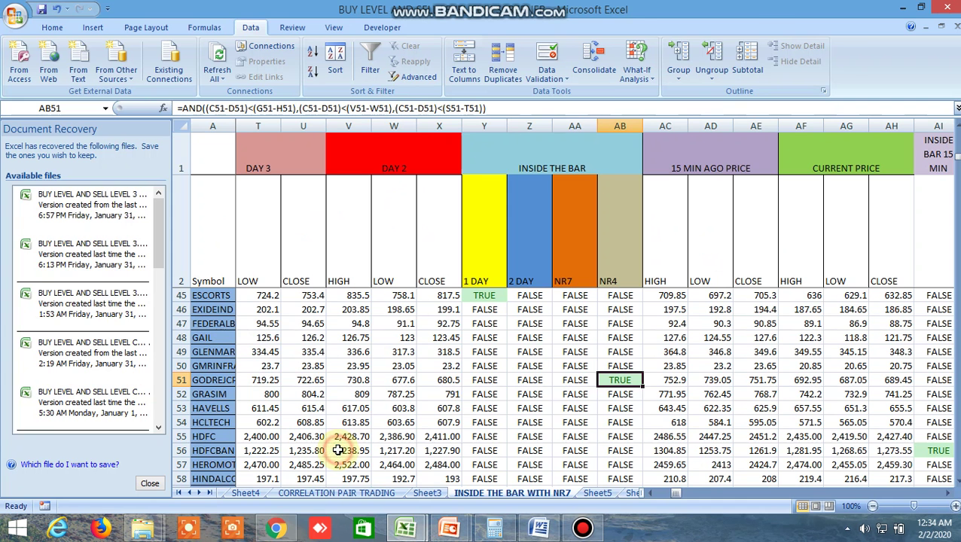
{"action": "scroll", "coordinate": [566, 405], "scroll_direction": "down", "scroll_amount": 3}
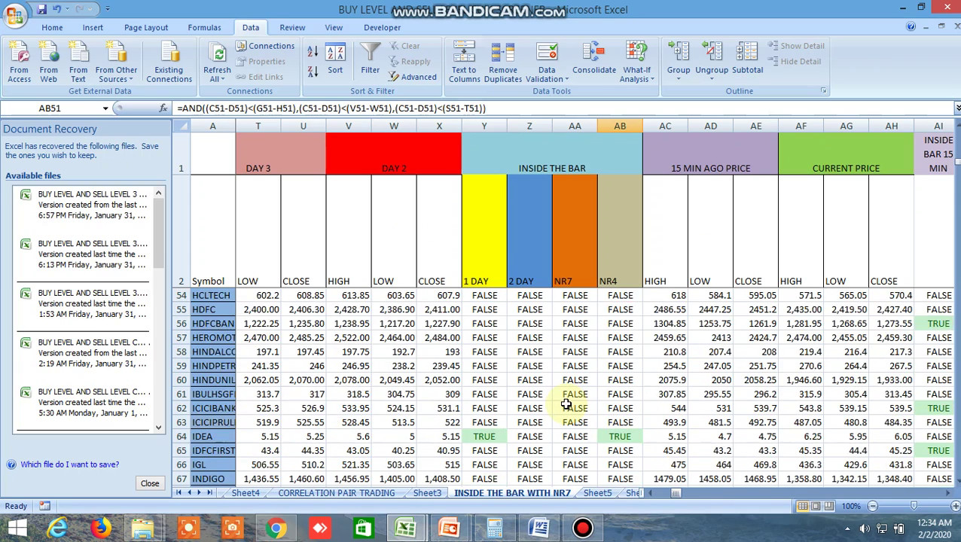
{"action": "scroll", "coordinate": [567, 405], "scroll_direction": "up", "scroll_amount": 3}
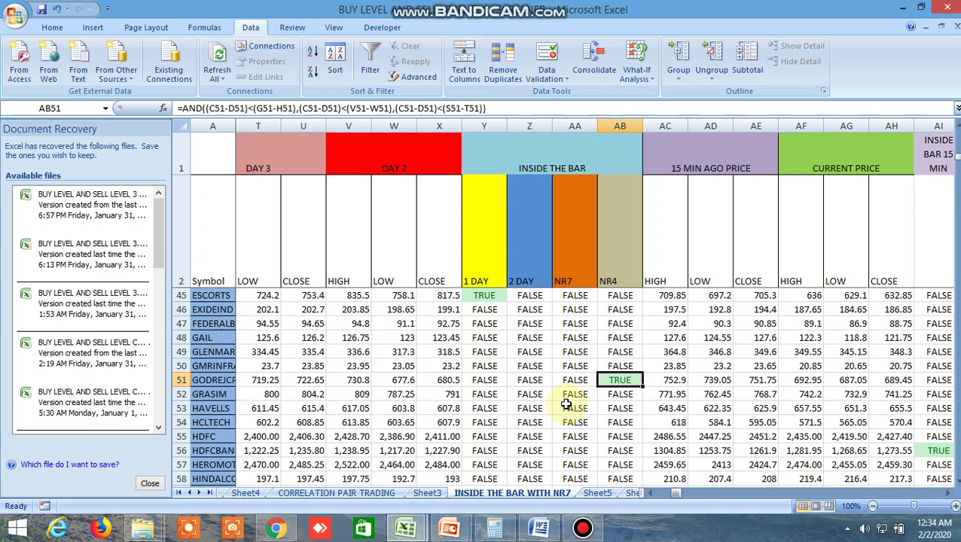
{"action": "scroll", "coordinate": [552, 408], "scroll_direction": "down", "scroll_amount": 3}
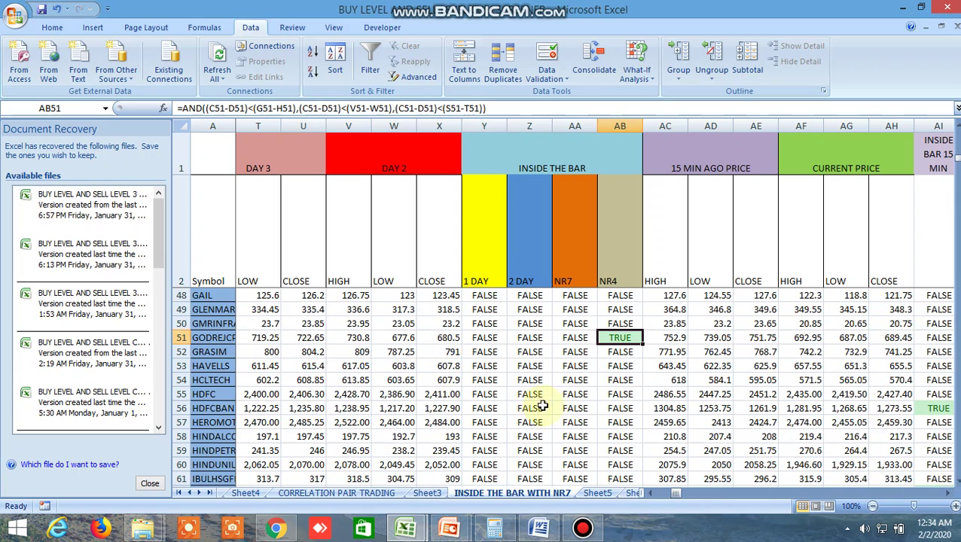
{"action": "left_click", "coordinate": [484, 439]}
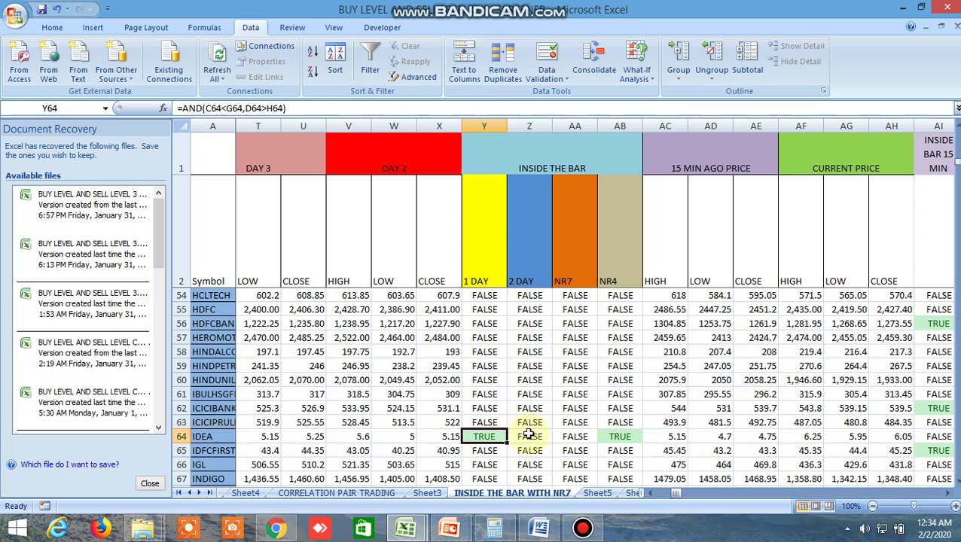
Check the NR4 signal for JUBLFOOD and select the 1 DAY signal for NIITTECH
{"action": "scroll", "coordinate": [617, 432], "scroll_direction": "down", "scroll_amount": 4}
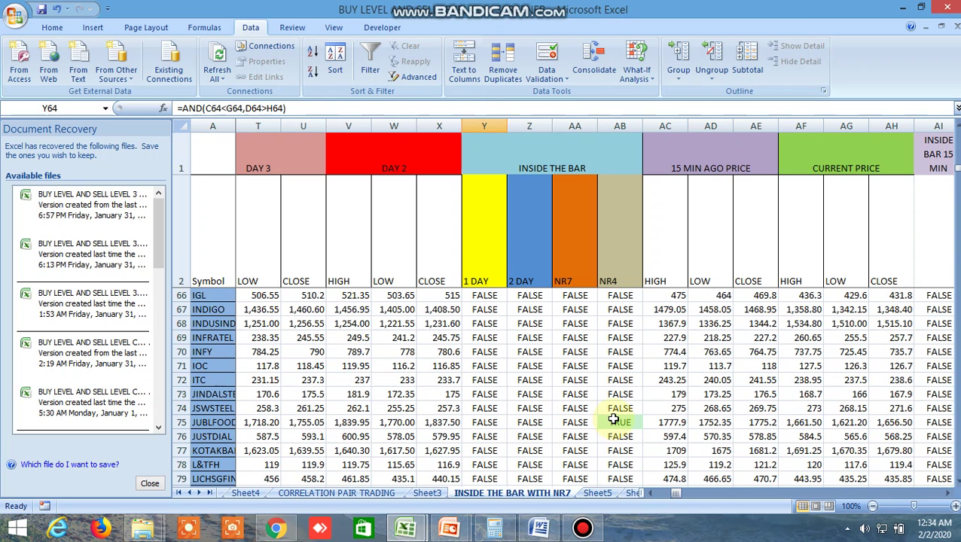
{"action": "left_click", "coordinate": [613, 422]}
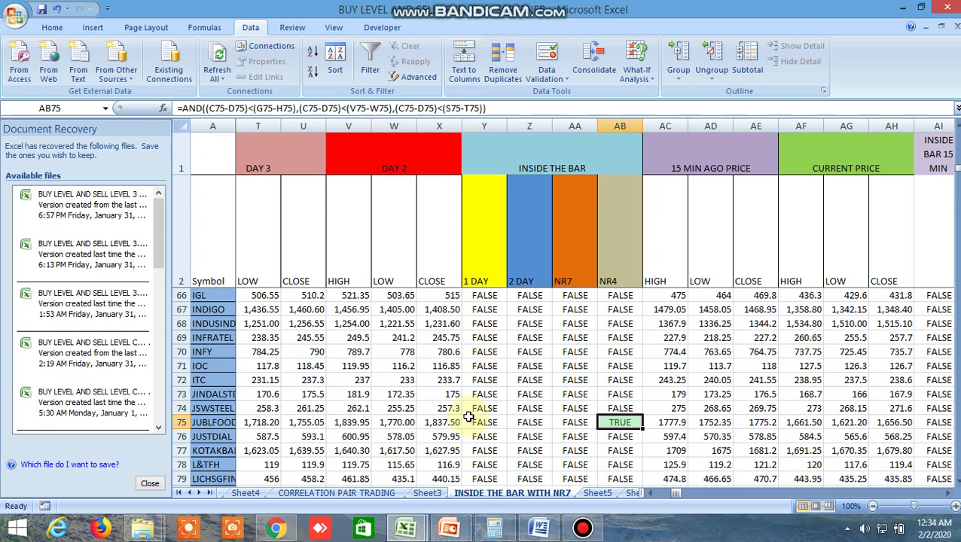
{"action": "scroll", "coordinate": [469, 416], "scroll_direction": "down", "scroll_amount": 8}
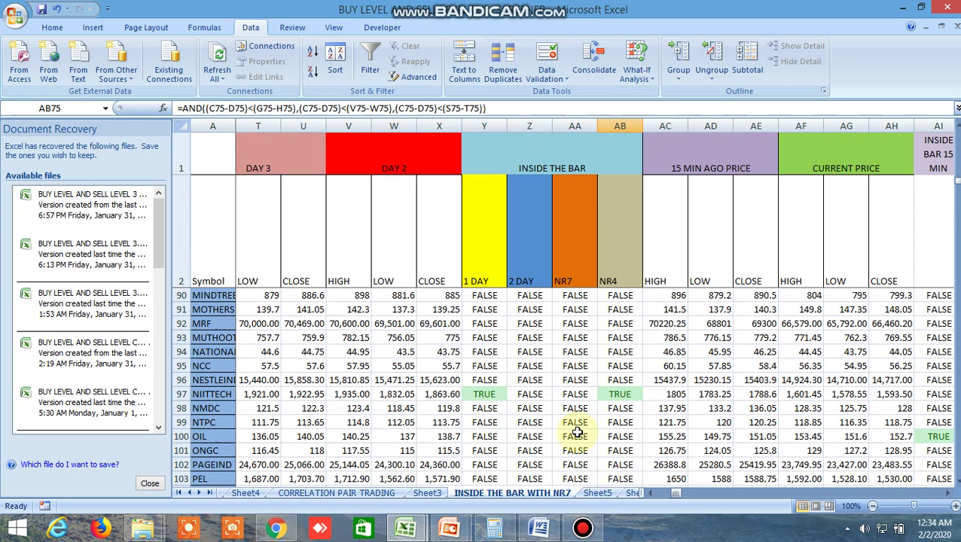
{"action": "left_click", "coordinate": [491, 395]}
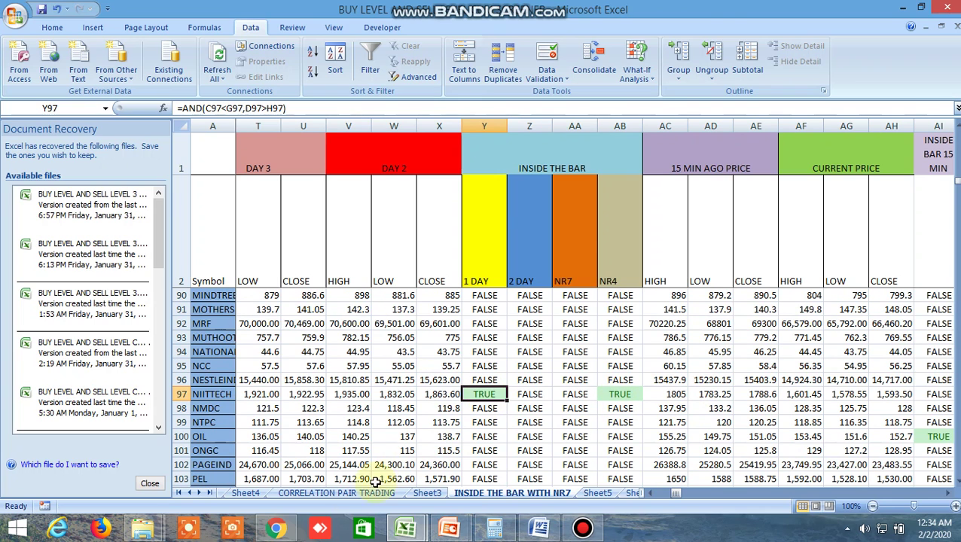
Switch to Kite in Chrome, search for NIIT and load the NIITTECH chart on BSE
{"action": "left_click", "coordinate": [275, 528]}
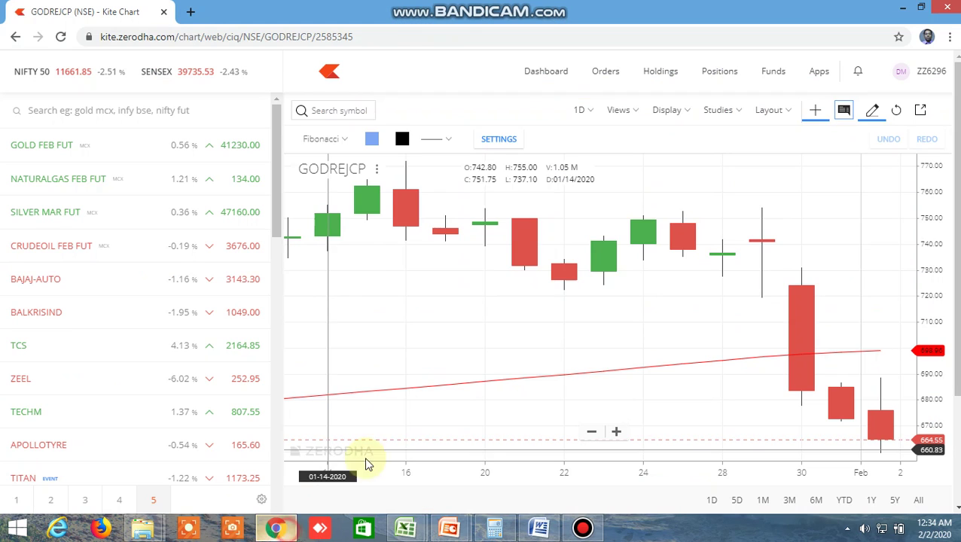
{"action": "left_click", "coordinate": [348, 112]}
{"action": "type", "text": "NIIT"}
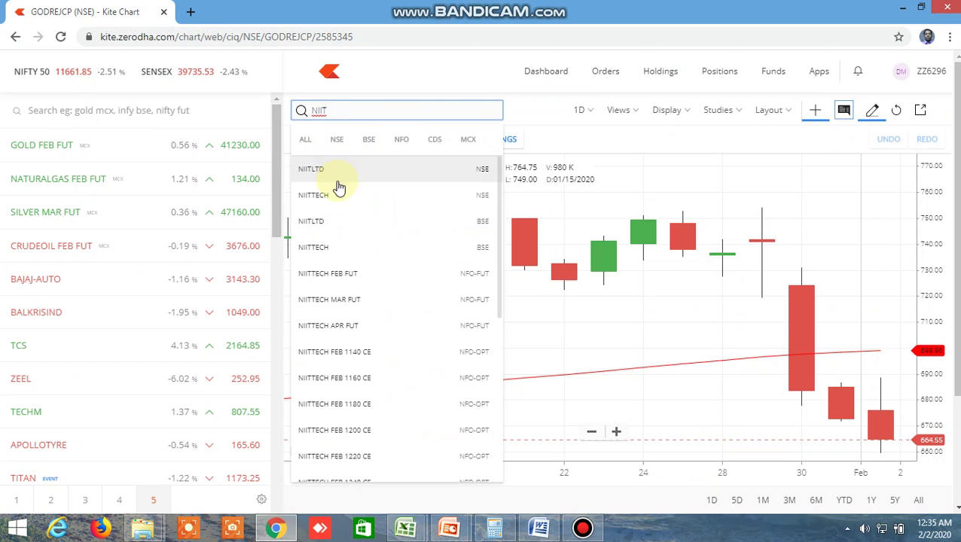
{"action": "left_click", "coordinate": [329, 254]}
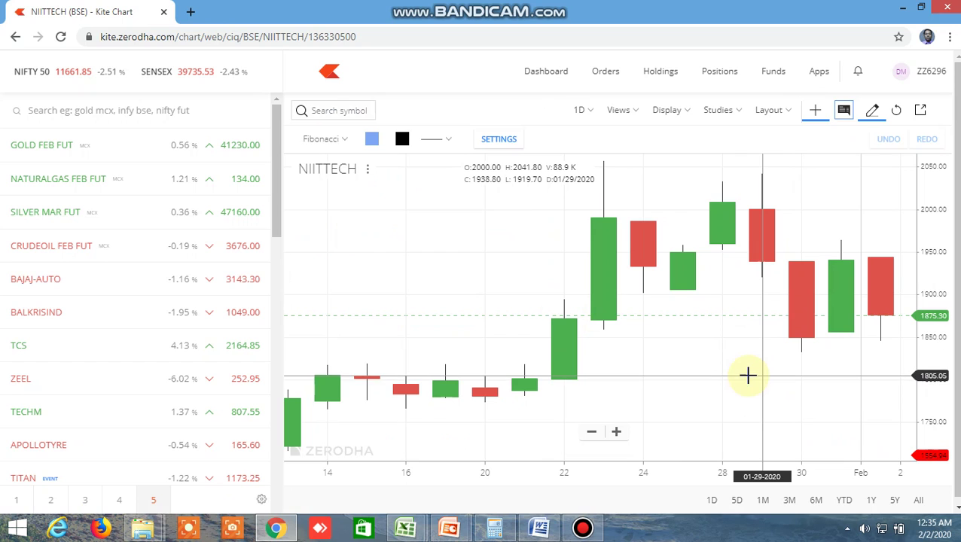
Examine the latest daily NIITTECH candles for the inside bar pattern and return to the Excel screener workbook
{"action": "scroll", "coordinate": [798, 354], "scroll_direction": "up", "scroll_amount": 3}
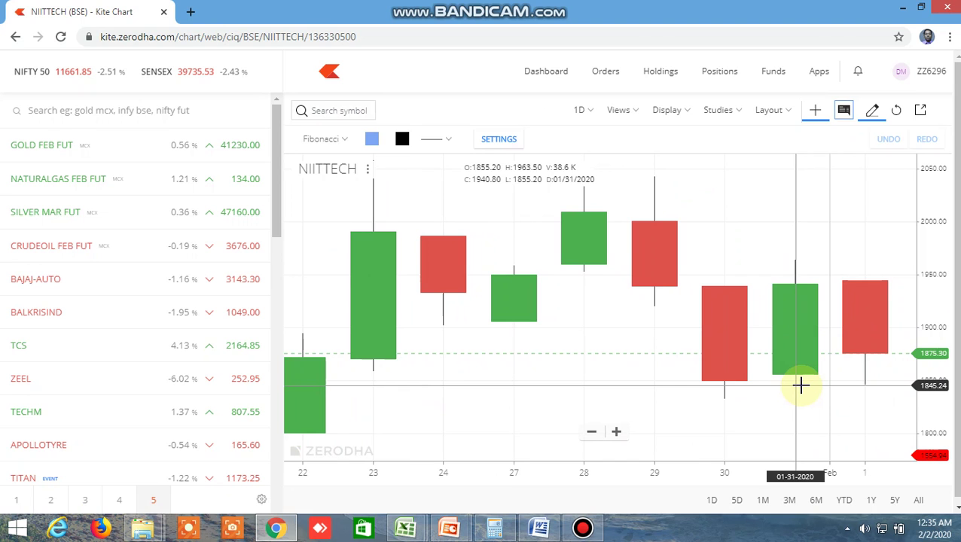
{"action": "scroll", "coordinate": [799, 386], "scroll_direction": "down", "scroll_amount": 4}
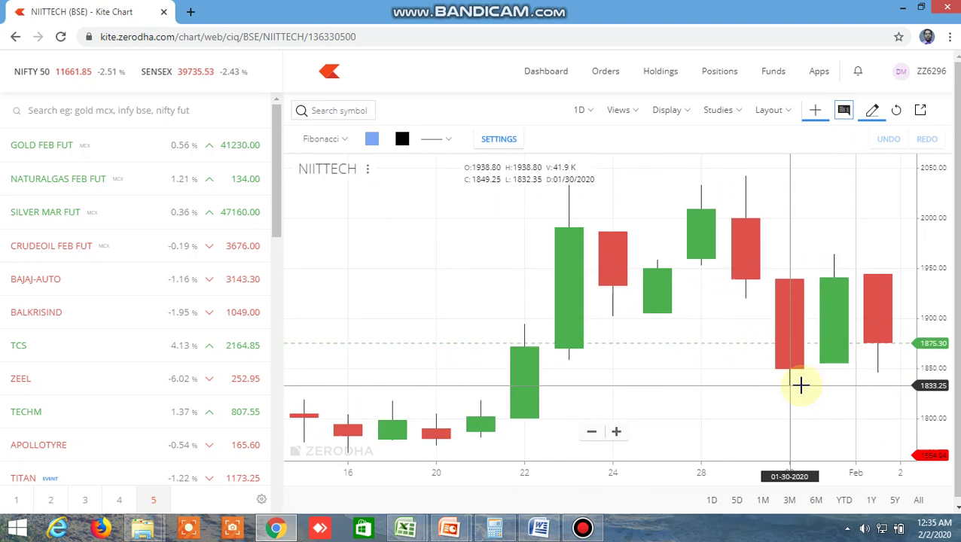
{"action": "mouse_move", "coordinate": [407, 521]}
{"action": "left_click", "coordinate": [335, 461]}
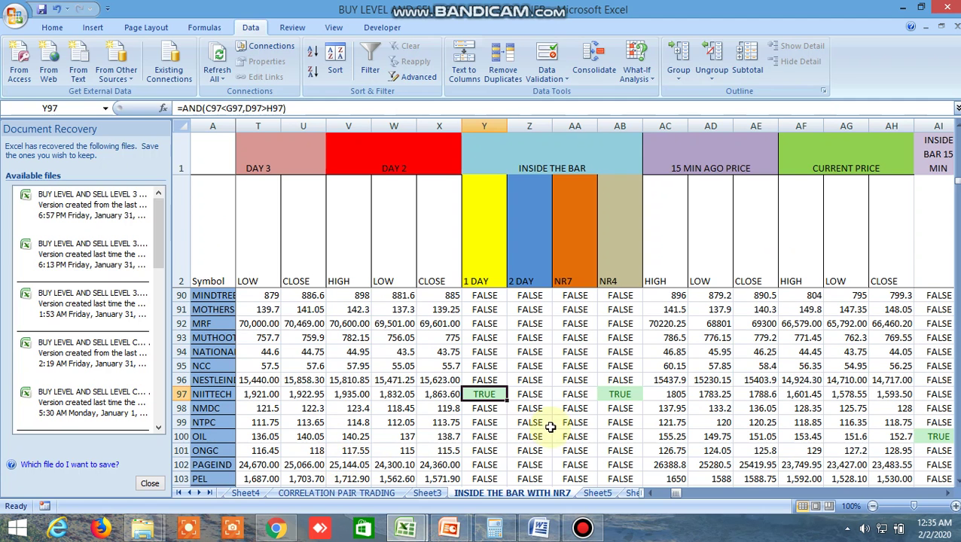
Review the 1 DAY, 2 DAY, NR7 and NR4 signals for the remaining stocks, commodities and indices, ending back at ACC
{"action": "left_click", "coordinate": [556, 425]}
{"action": "scroll", "coordinate": [551, 423], "scroll_direction": "down", "scroll_amount": 8}
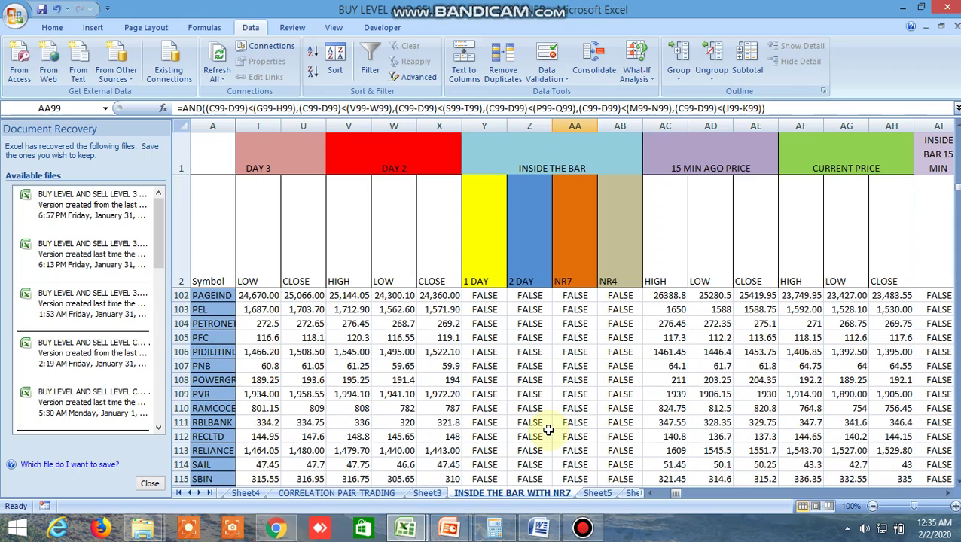
{"action": "scroll", "coordinate": [546, 426], "scroll_direction": "down", "scroll_amount": 6}
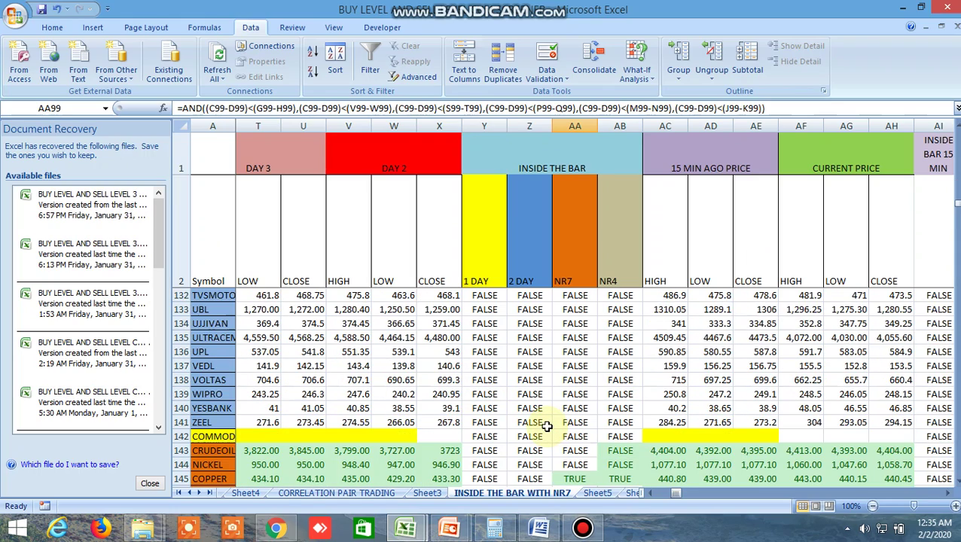
{"action": "scroll", "coordinate": [547, 426], "scroll_direction": "down", "scroll_amount": 2}
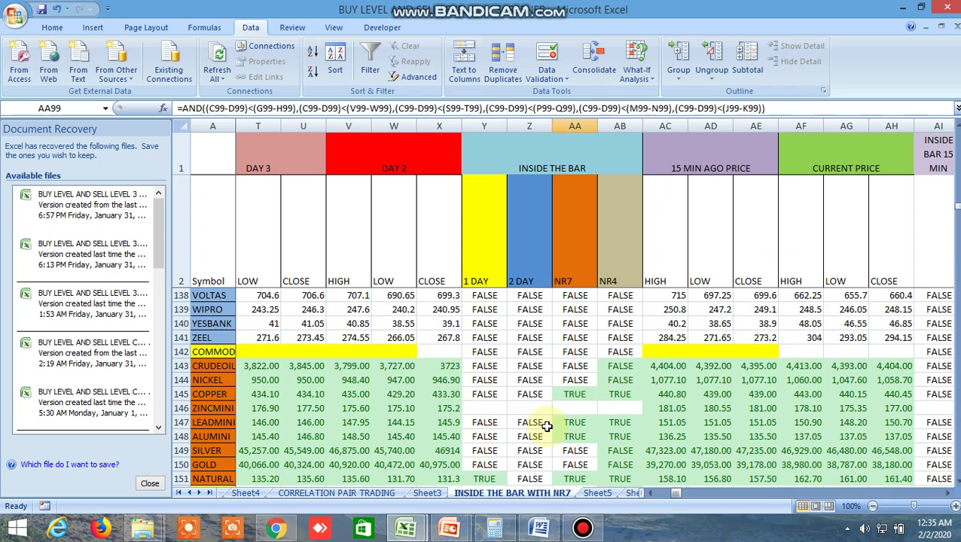
{"action": "scroll", "coordinate": [546, 426], "scroll_direction": "down", "scroll_amount": 2}
{"action": "scroll", "coordinate": [547, 426], "scroll_direction": "down", "scroll_amount": 1}
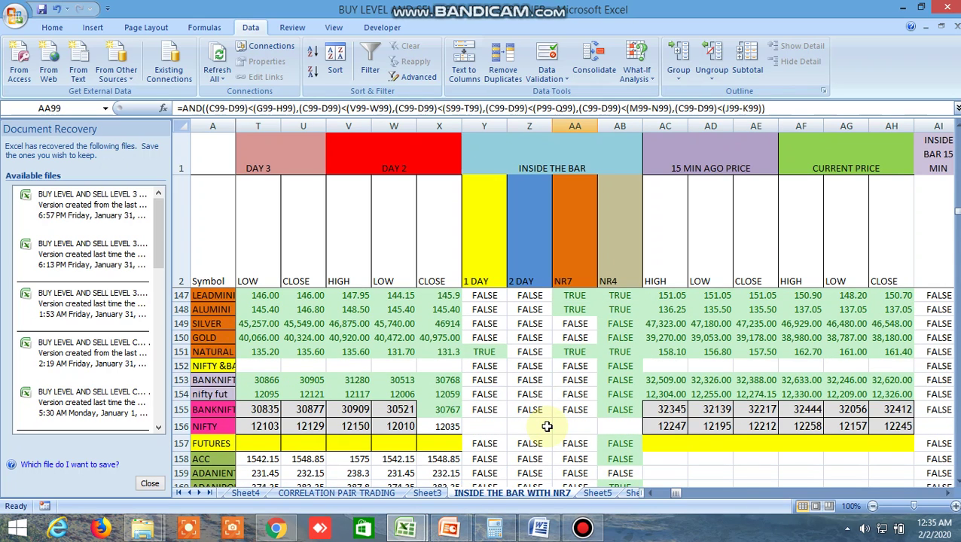
{"action": "scroll", "coordinate": [547, 426], "scroll_direction": "up", "scroll_amount": 10}
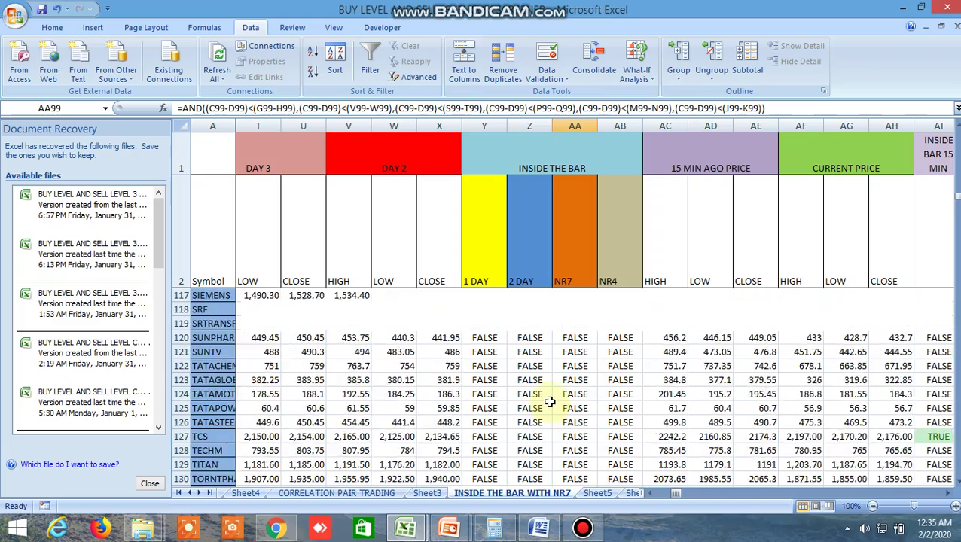
{"action": "scroll", "coordinate": [549, 403], "scroll_direction": "up", "scroll_amount": 8}
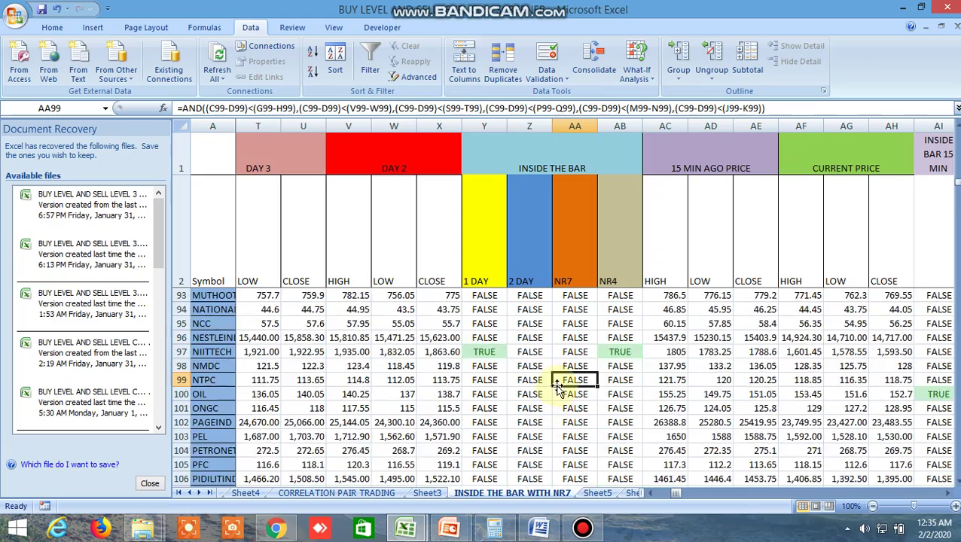
{"action": "scroll", "coordinate": [557, 380], "scroll_direction": "up", "scroll_amount": 9}
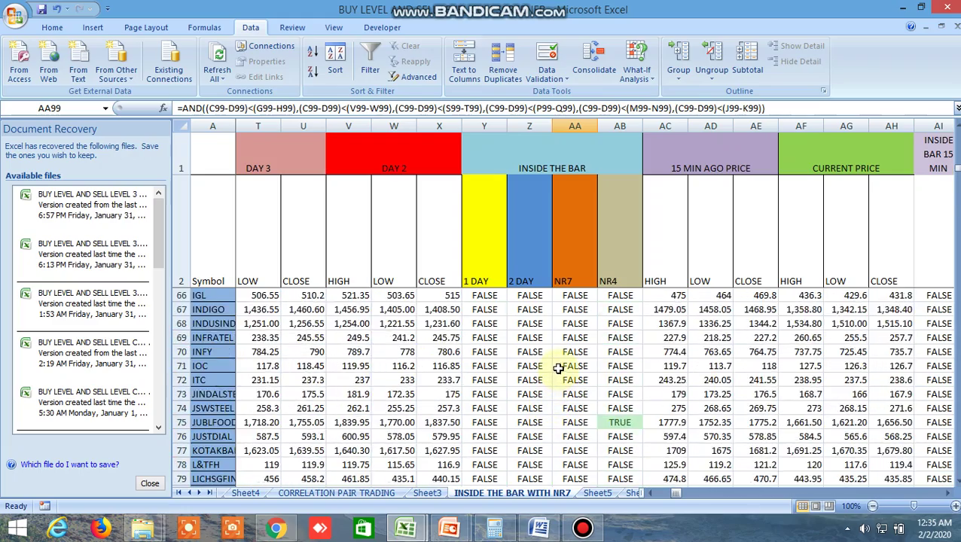
{"action": "scroll", "coordinate": [557, 368], "scroll_direction": "up", "scroll_amount": 20}
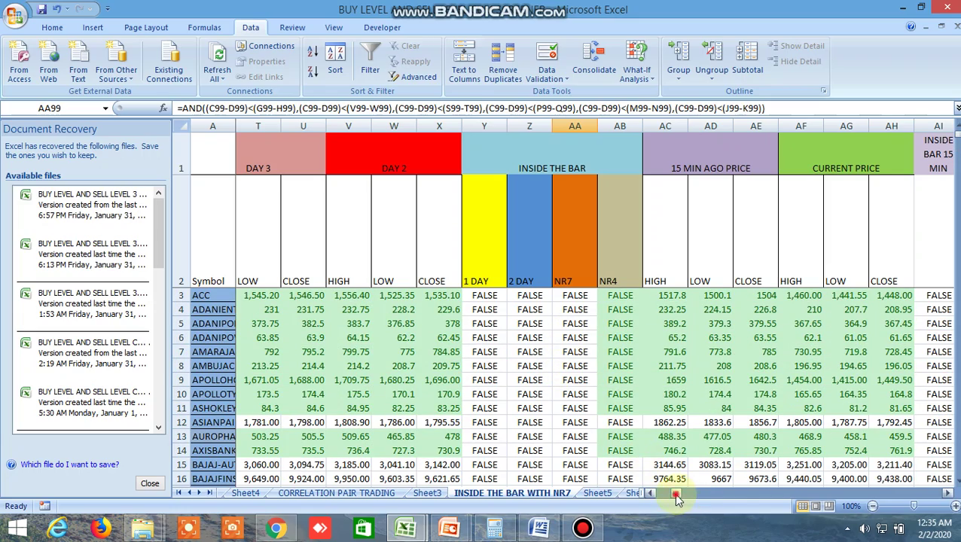
Review the INSIDE BAR 15 MIN, three-day trend, doji and hammer pattern columns across the stocks
{"action": "left_click_drag", "start_coordinate": [675, 496], "coordinate": [682, 492]}
{"action": "scroll", "coordinate": [636, 386], "scroll_direction": "down", "scroll_amount": 6}
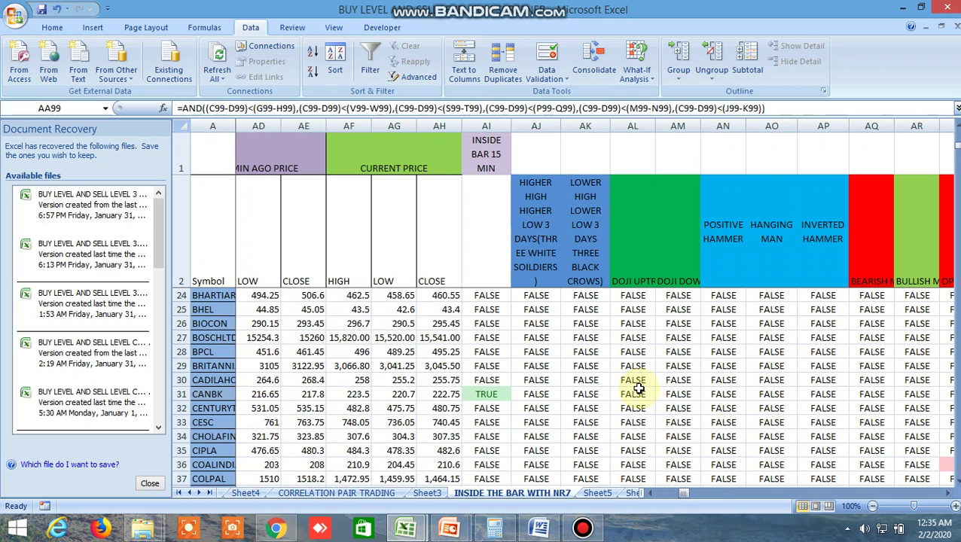
{"action": "scroll", "coordinate": [637, 388], "scroll_direction": "down", "scroll_amount": 5}
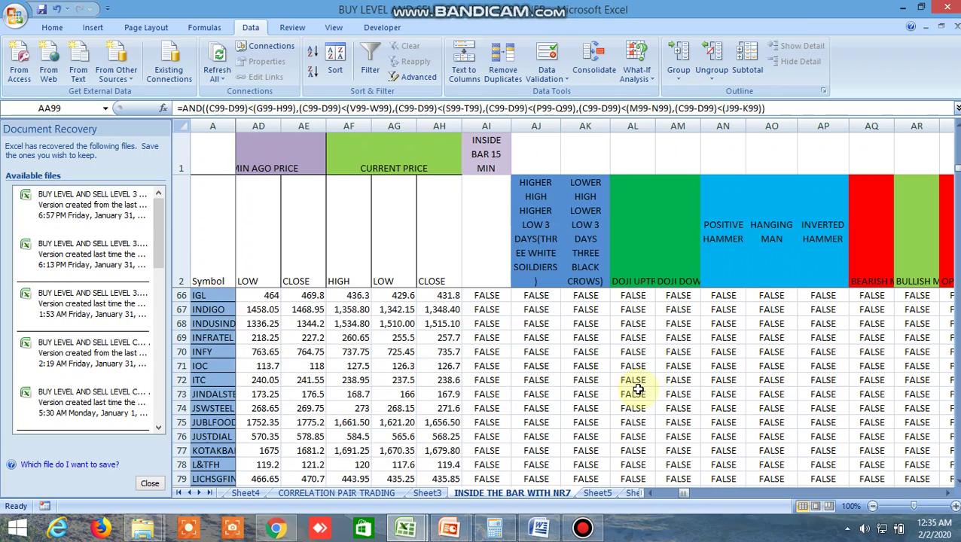
{"action": "scroll", "coordinate": [636, 388], "scroll_direction": "down", "scroll_amount": 4}
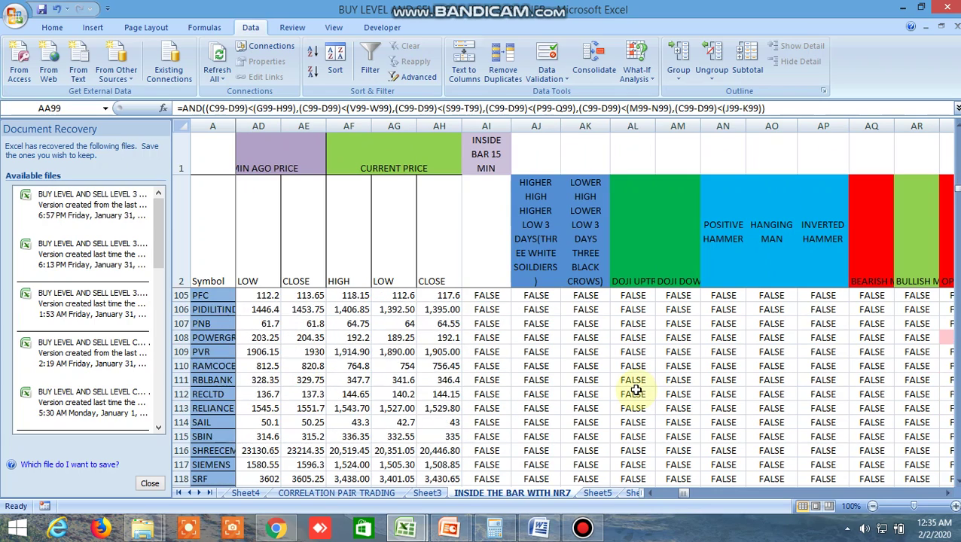
{"action": "scroll", "coordinate": [635, 391], "scroll_direction": "up", "scroll_amount": 9}
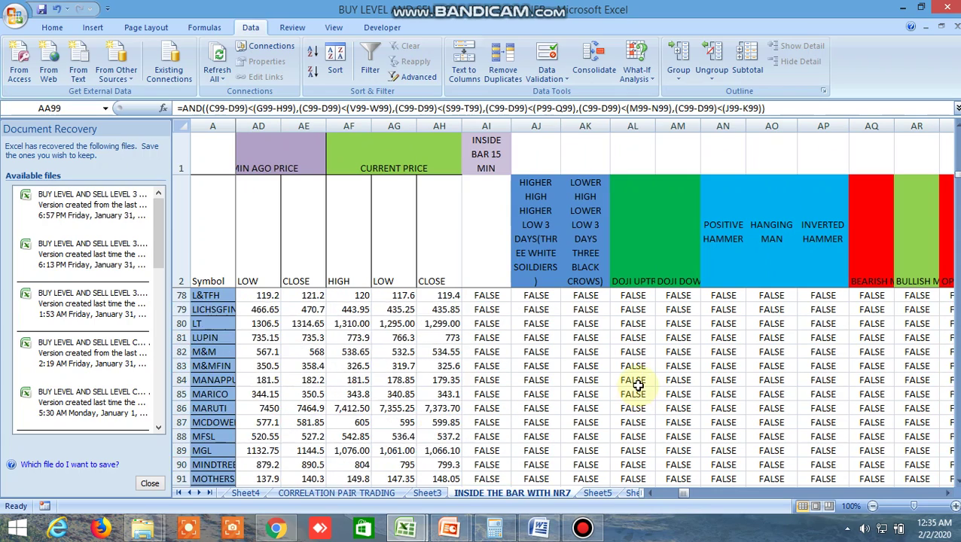